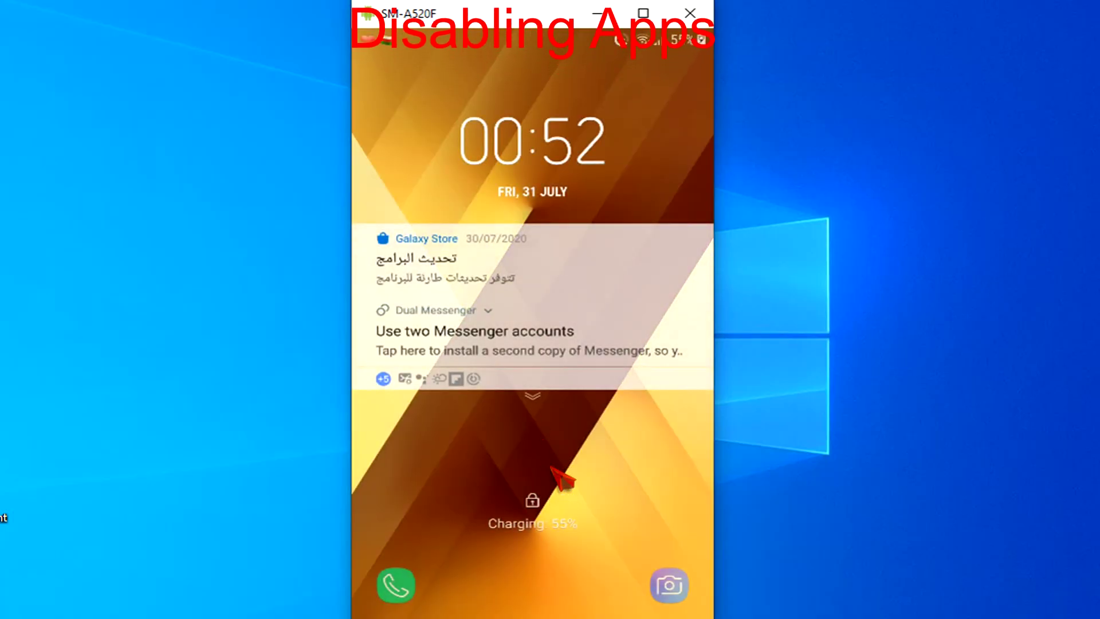
Unlock the phone from the lock screen with the password to reach the home screen
left_click_drag(560, 479, 567, 164)
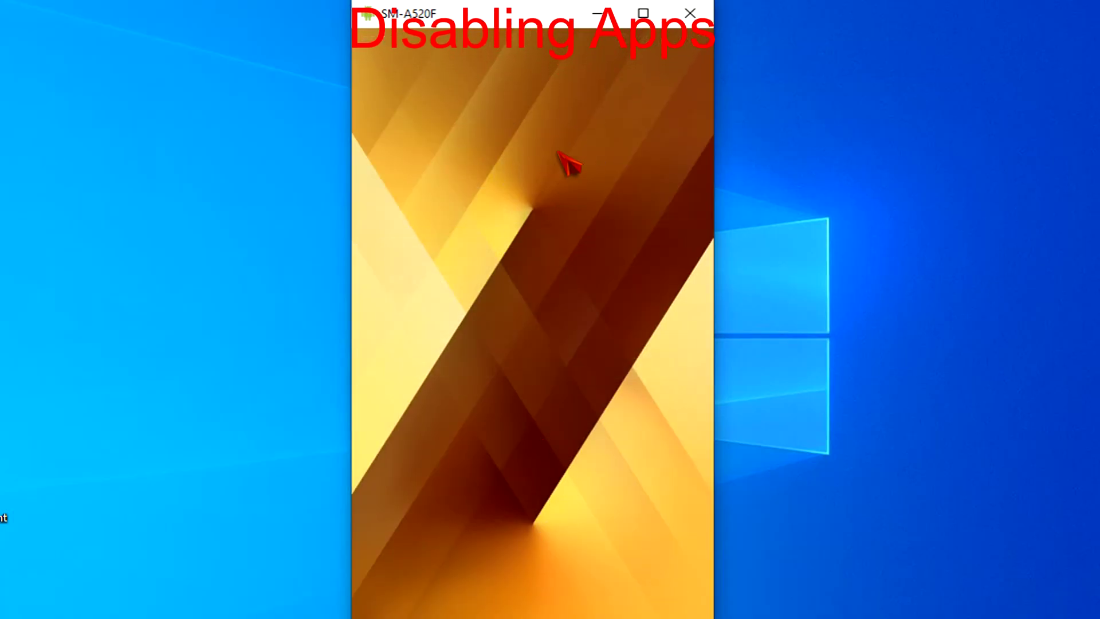
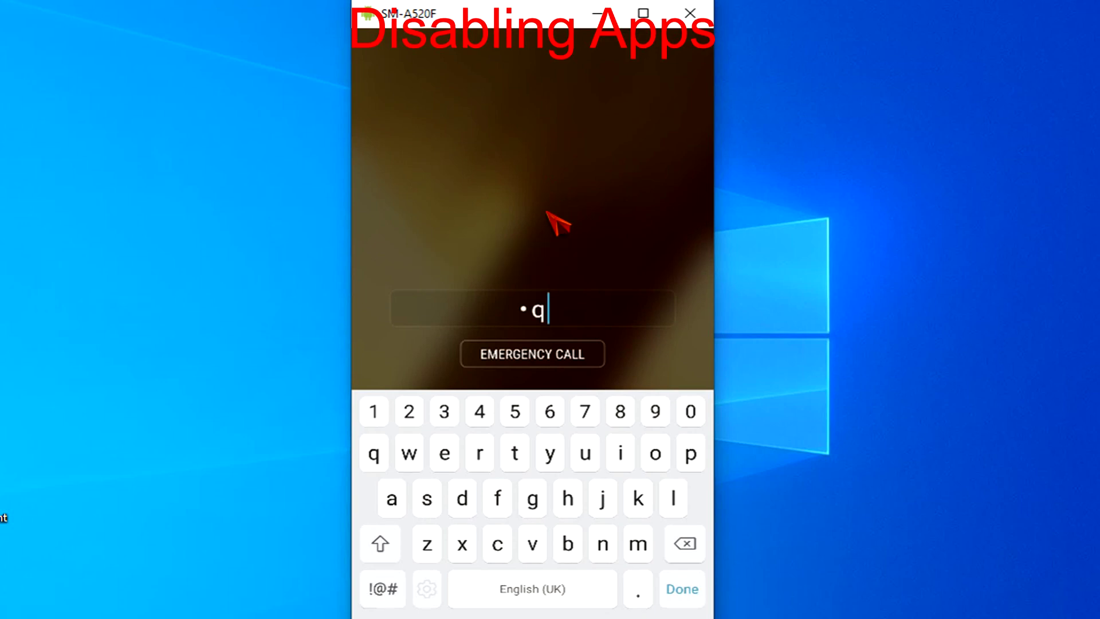
key("Return")
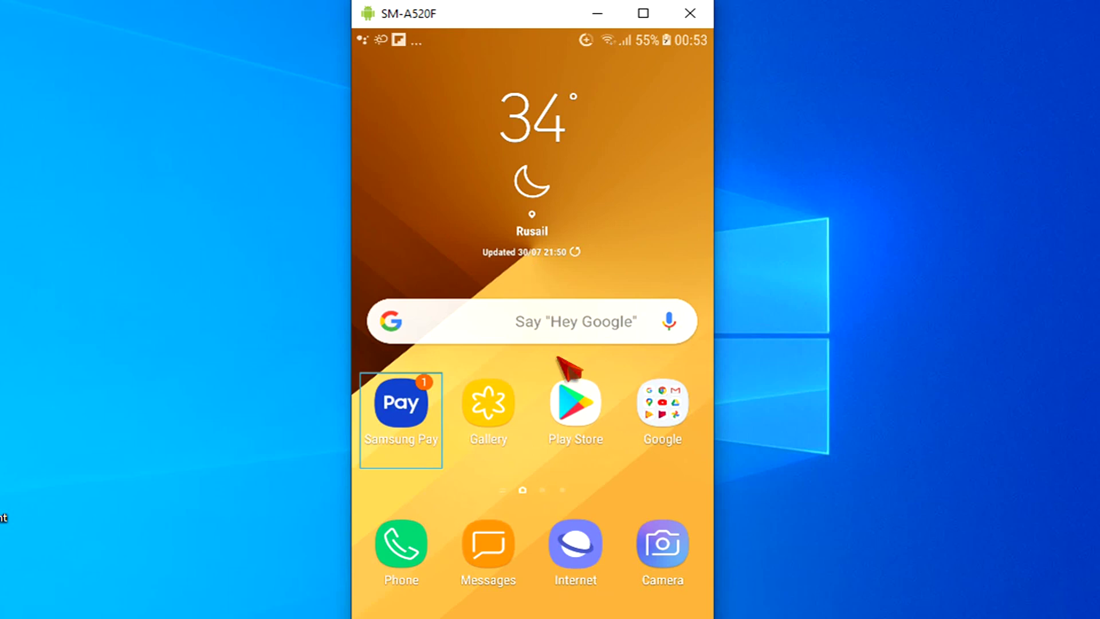
From the app drawer go to Settings > Apps and bring up Hangouts' App Info page
left_click_drag(593, 467, 593, 167)
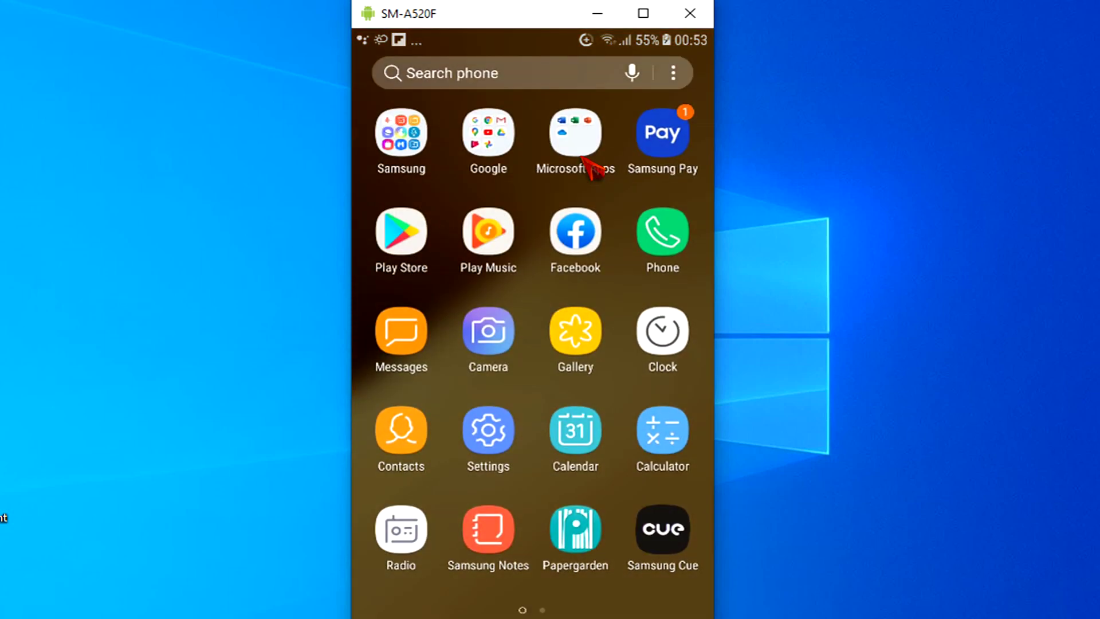
left_click(504, 424)
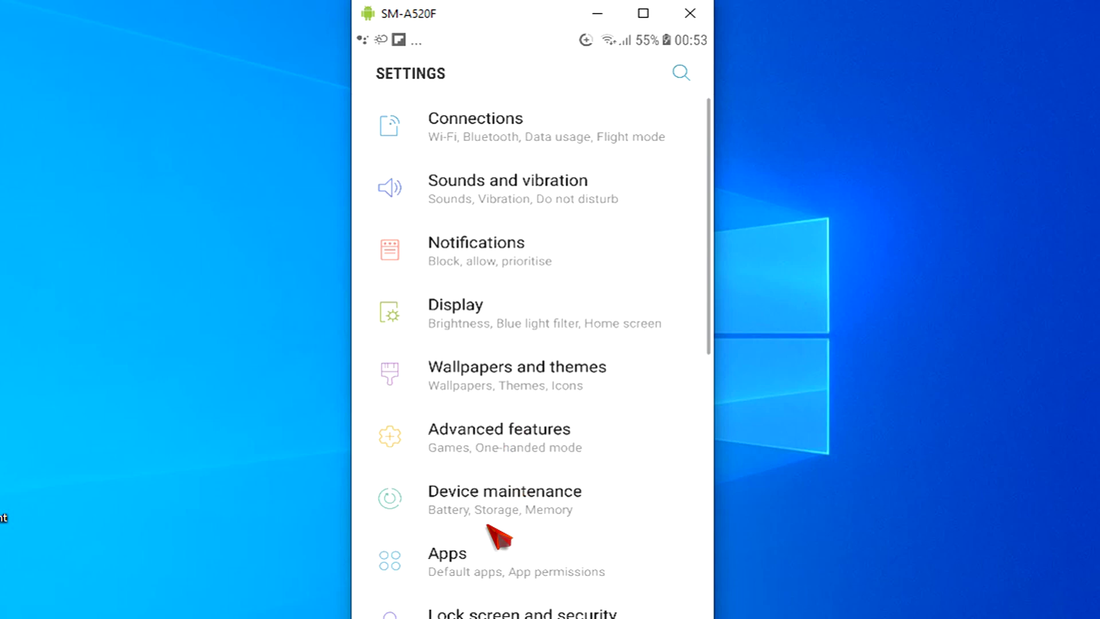
left_click(476, 567)
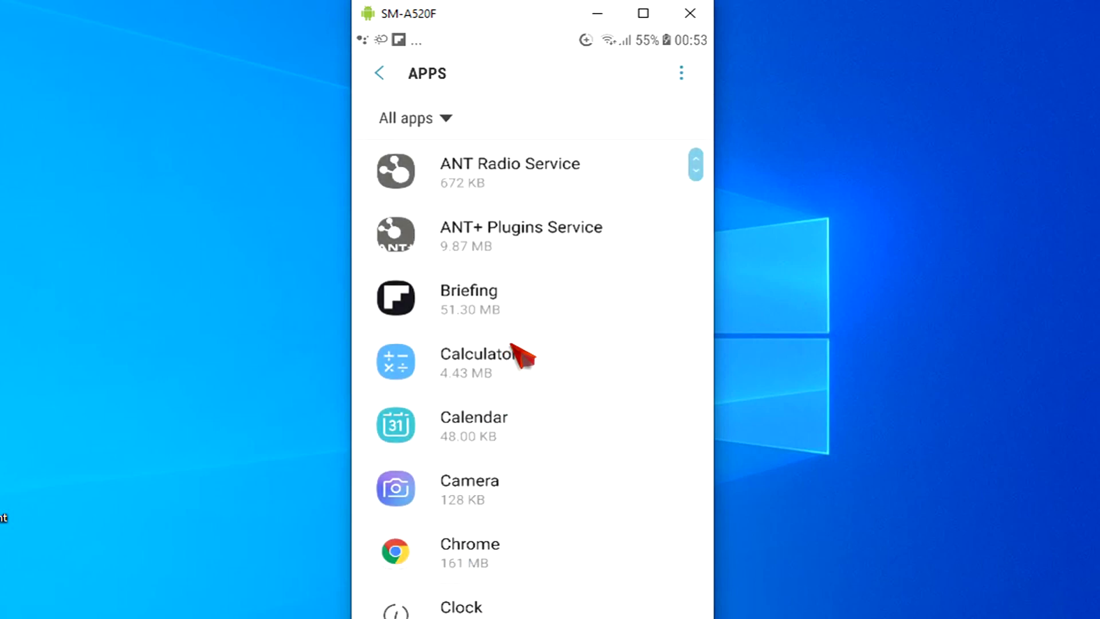
scroll(519, 353, "down", 3)
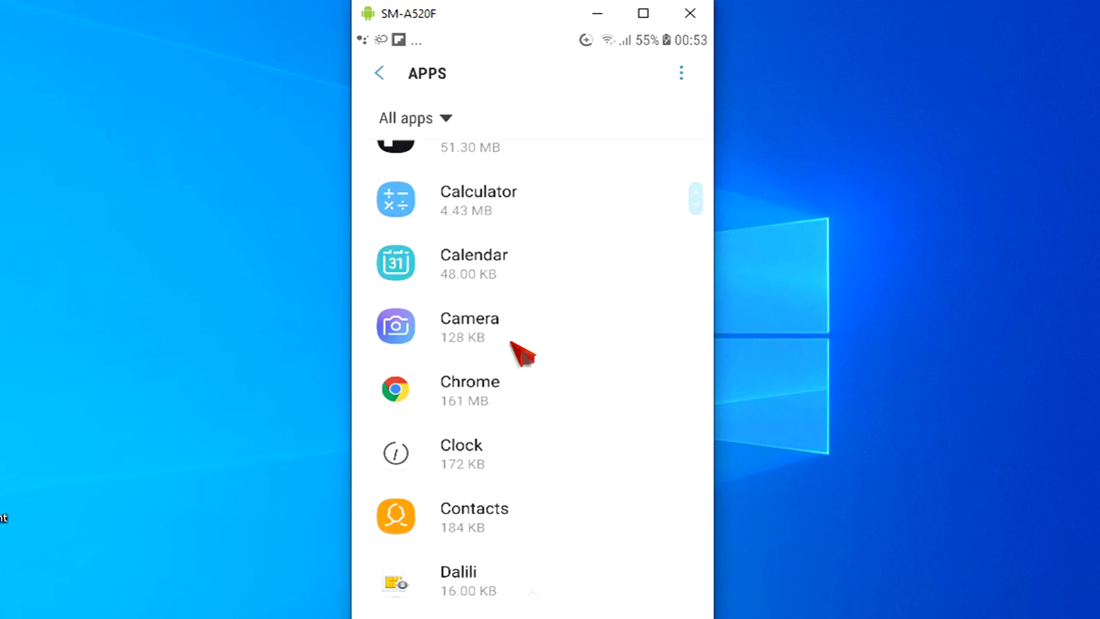
scroll(518, 352, "down", 5)
scroll(519, 353, "down", 5)
scroll(518, 350, "down", 4)
scroll(523, 351, "down", 5)
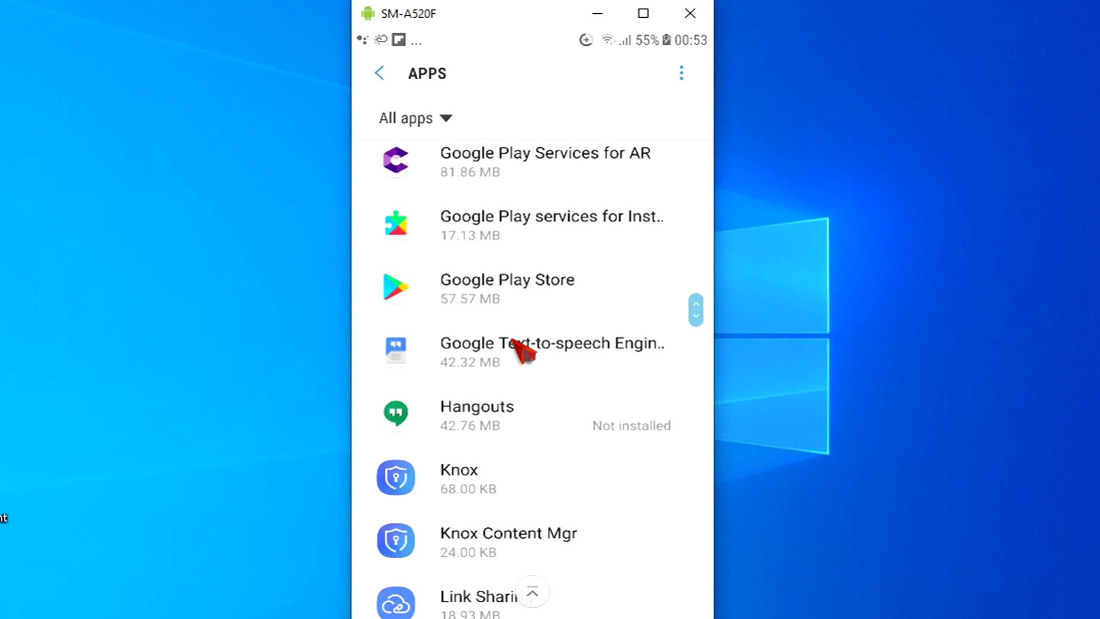
left_click(488, 413)
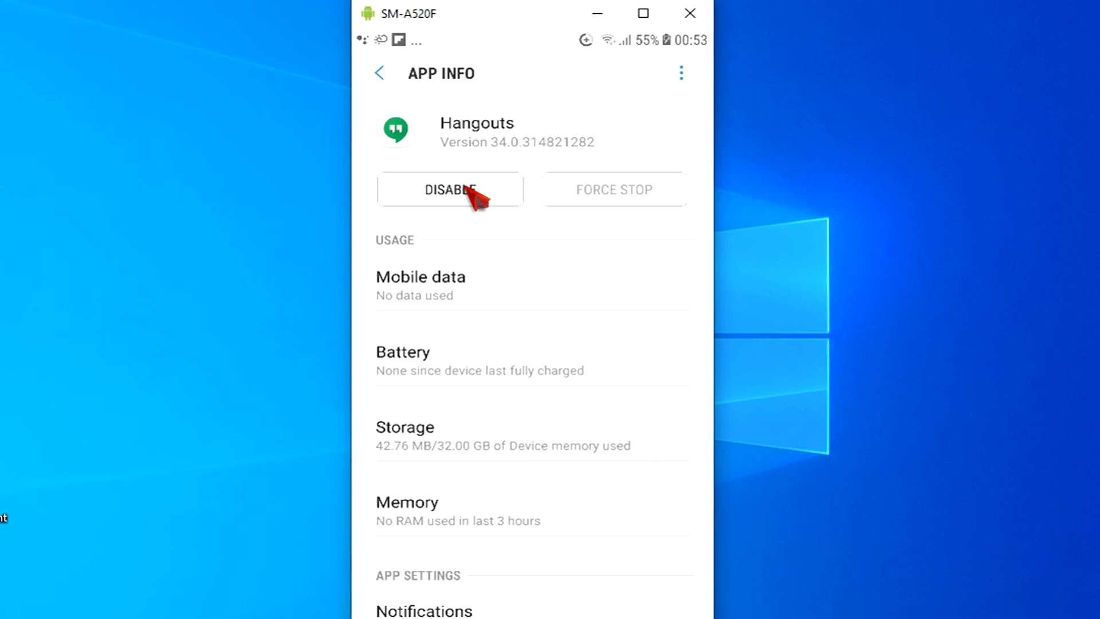
Disable Hangouts, accepting the factory-version warning, and return to the app list
left_click(476, 198)
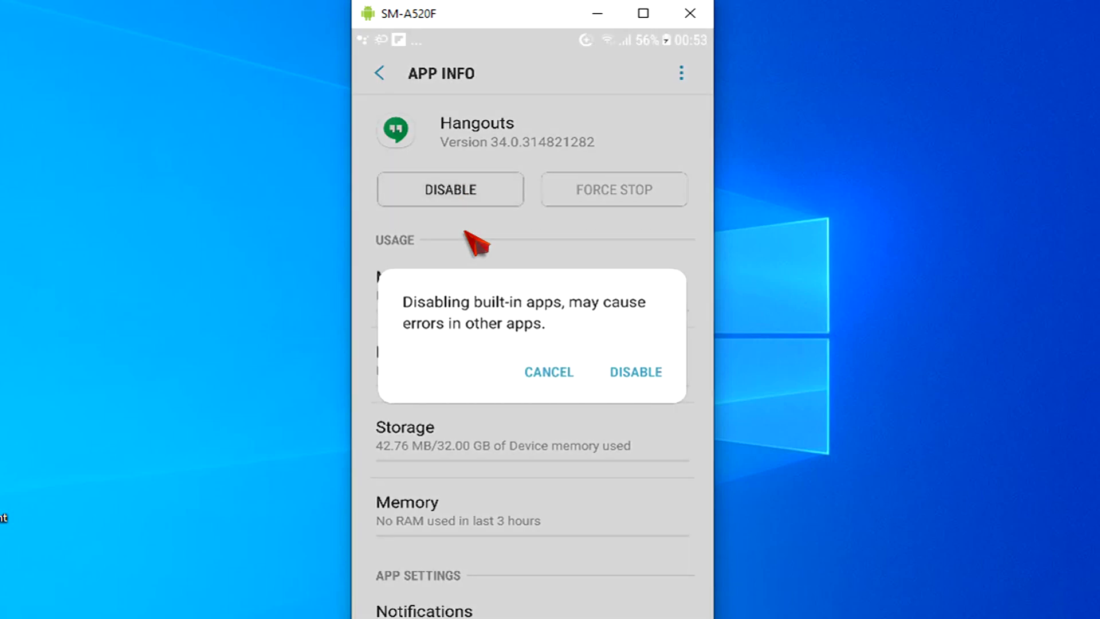
left_click(634, 376)
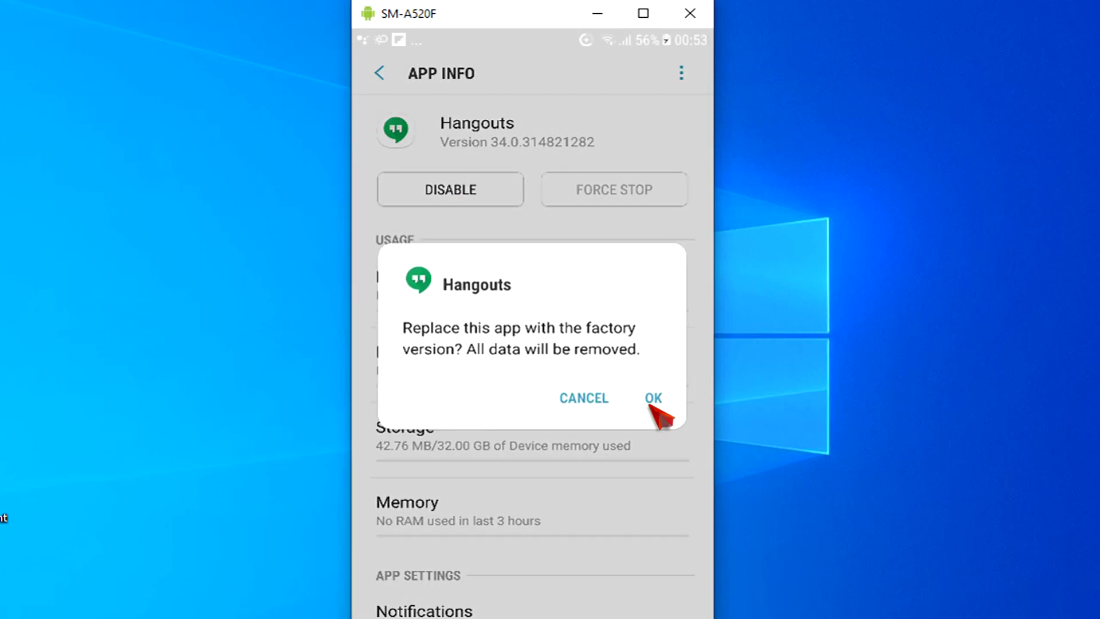
left_click(652, 401)
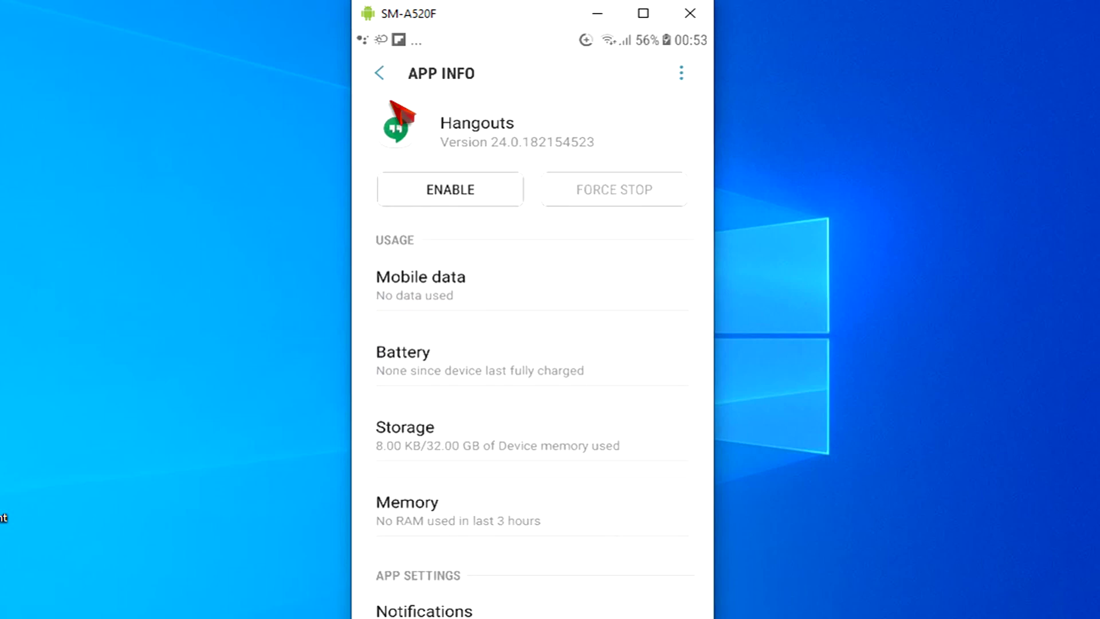
left_click(379, 74)
scroll(593, 541, "down", 5)
scroll(595, 540, "down", 5)
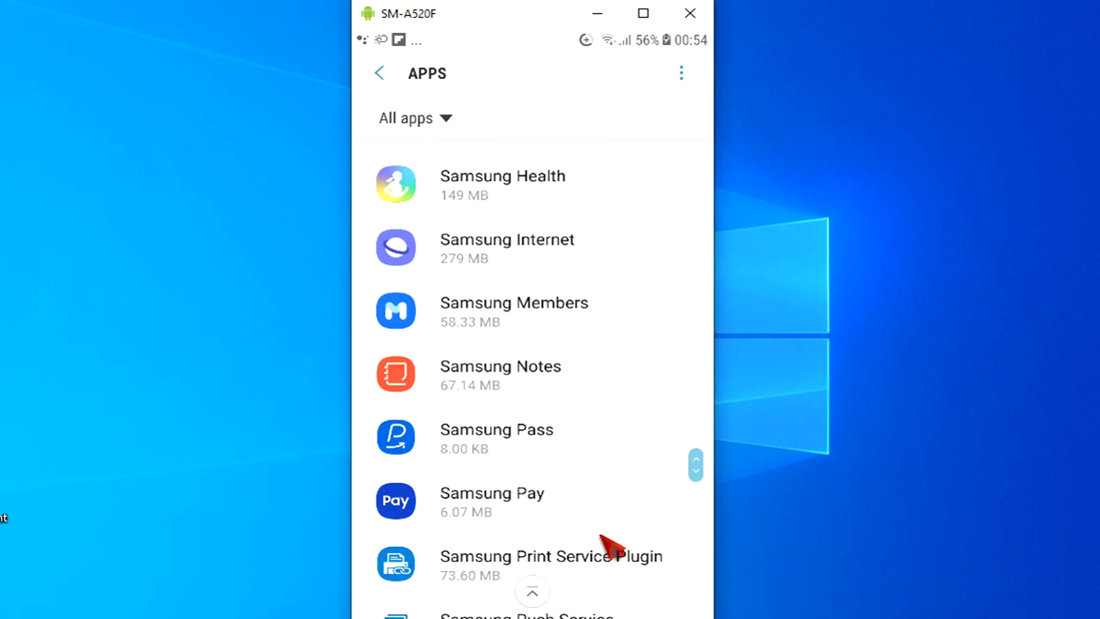
scroll(597, 538, "down", 5)
scroll(600, 535, "down", 3)
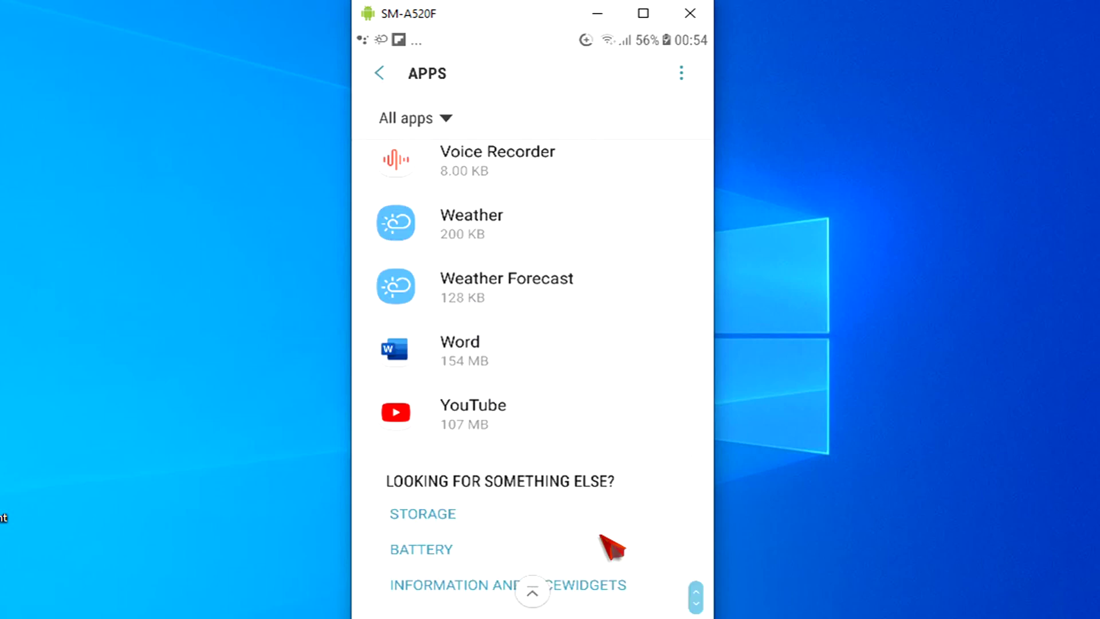
Disable Word from its App Info page, accepting the factory-version warning
left_click(472, 354)
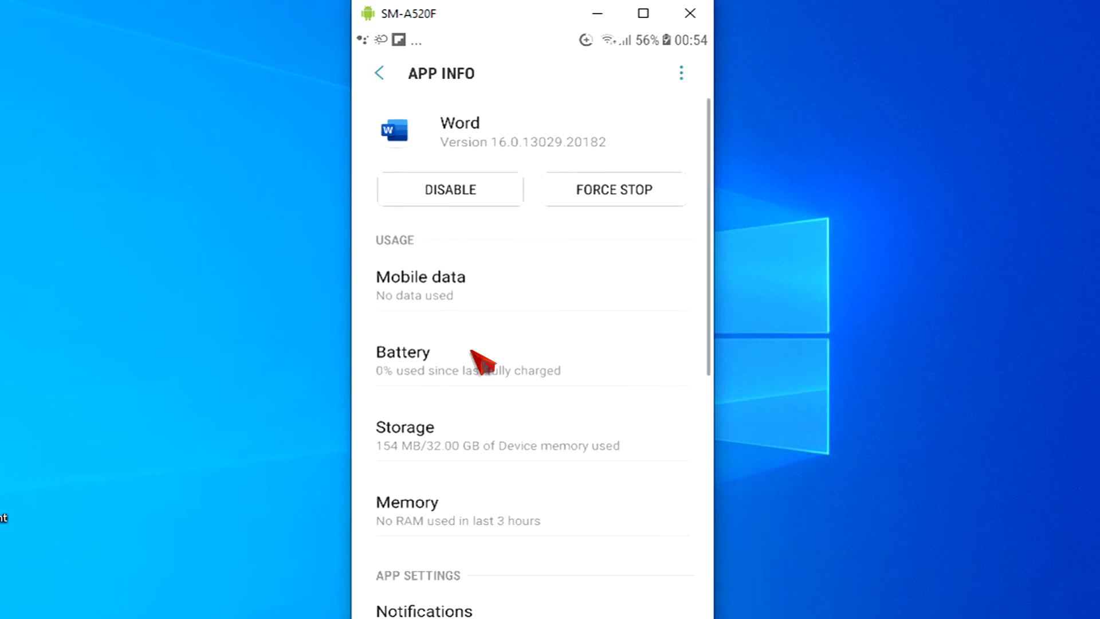
left_click(462, 191)
left_click(636, 375)
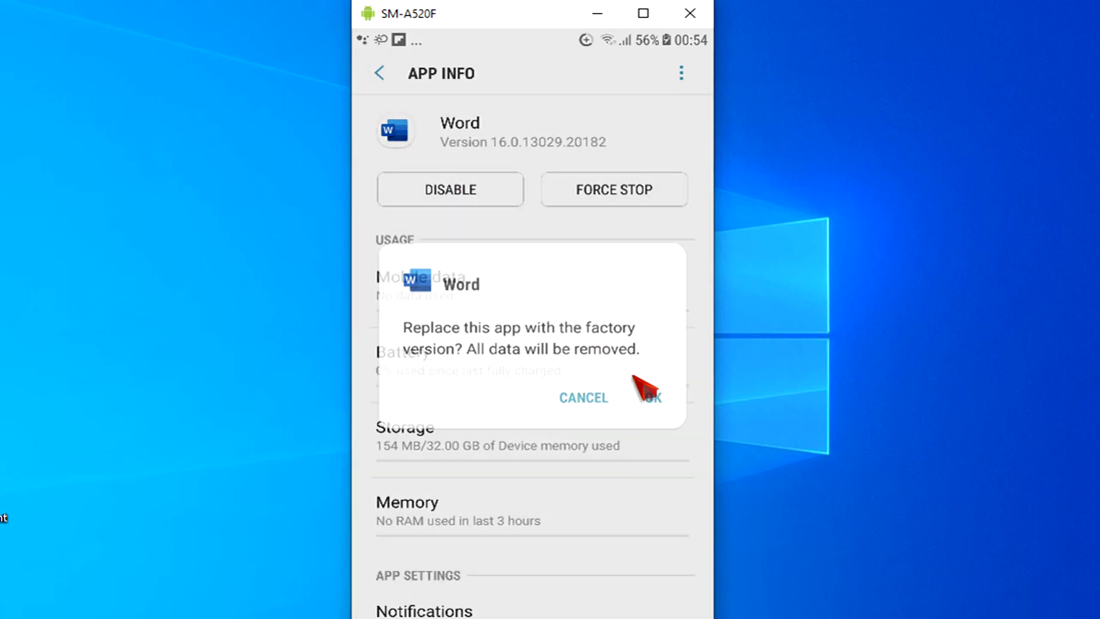
left_click(652, 399)
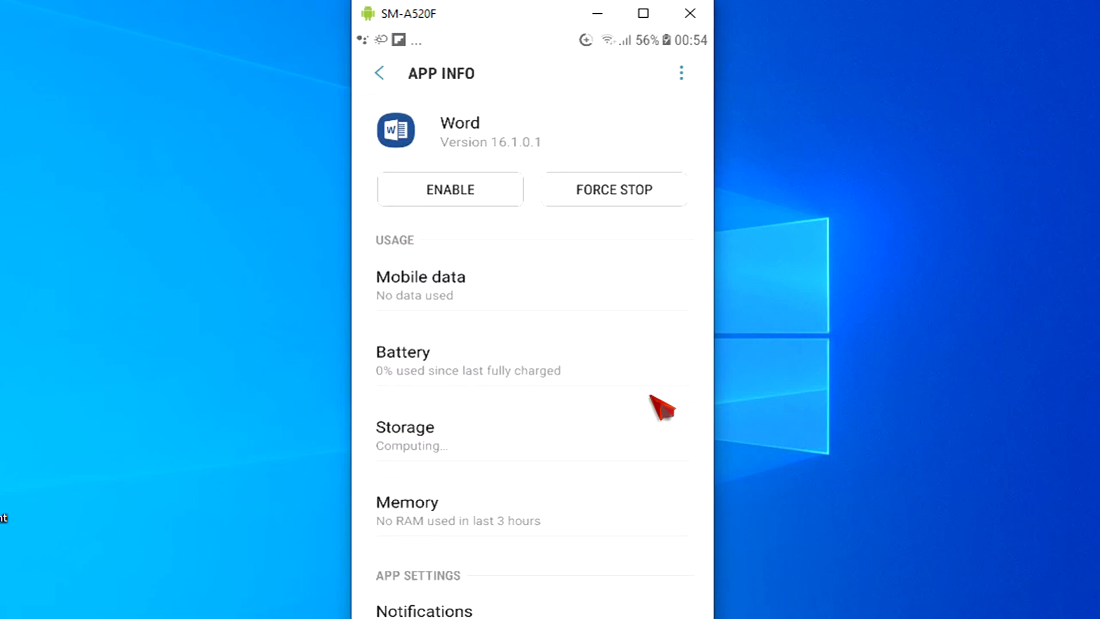
Back out to the home screen, long-press Messenger on drawer page 2 and choose Uninstall
right_click(651, 398)
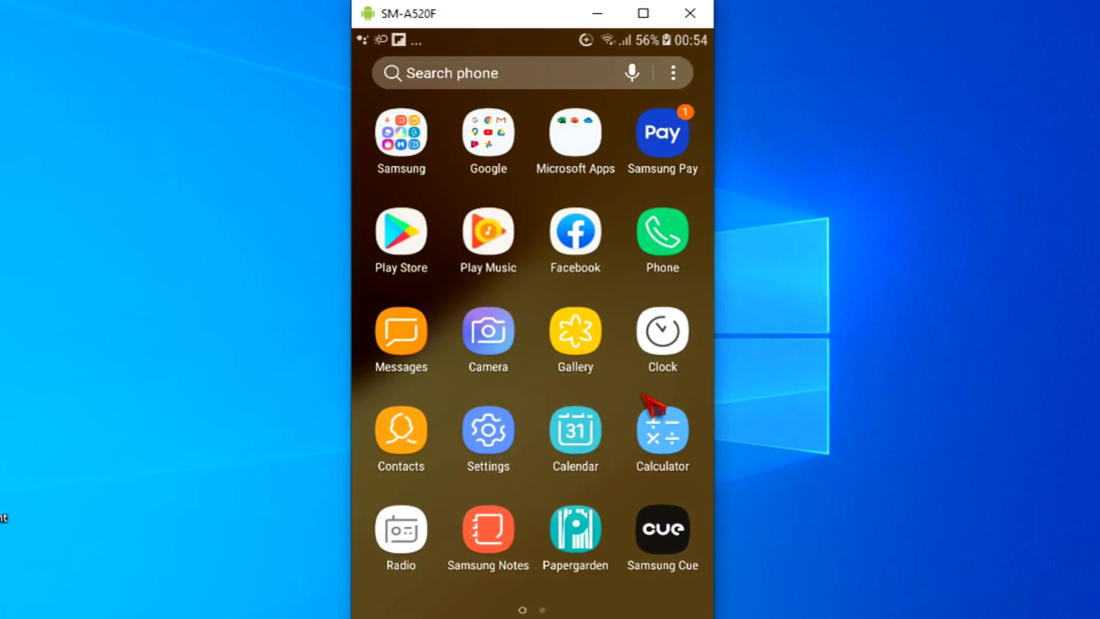
right_click(645, 395)
scroll(594, 357, "down", 2)
left_click_drag(662, 529, 583, 354)
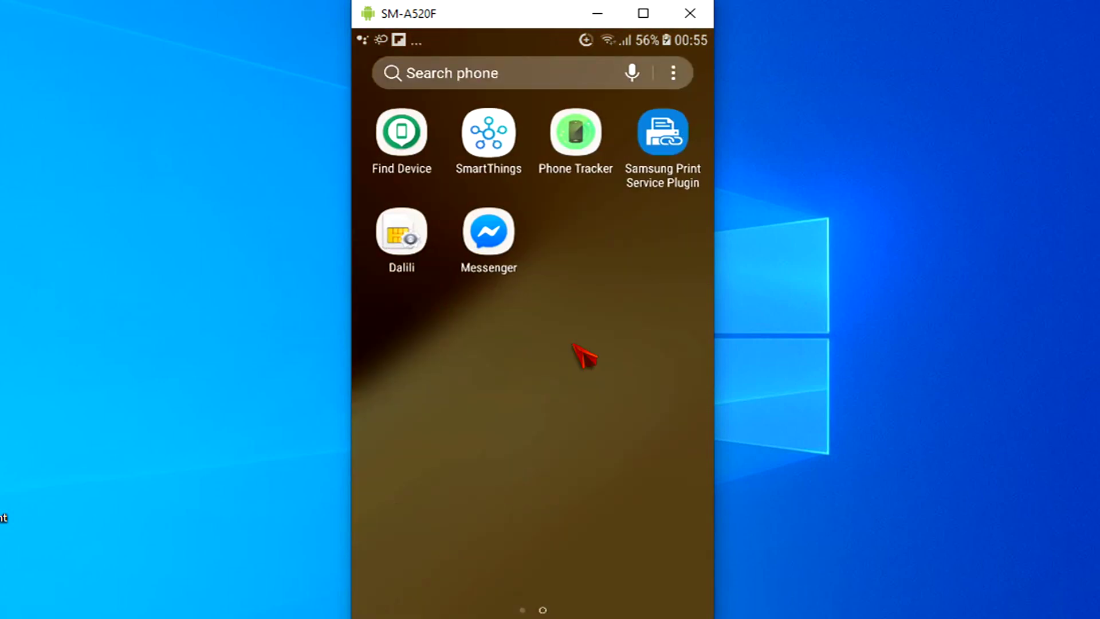
left_click(488, 232)
left_click(497, 389)
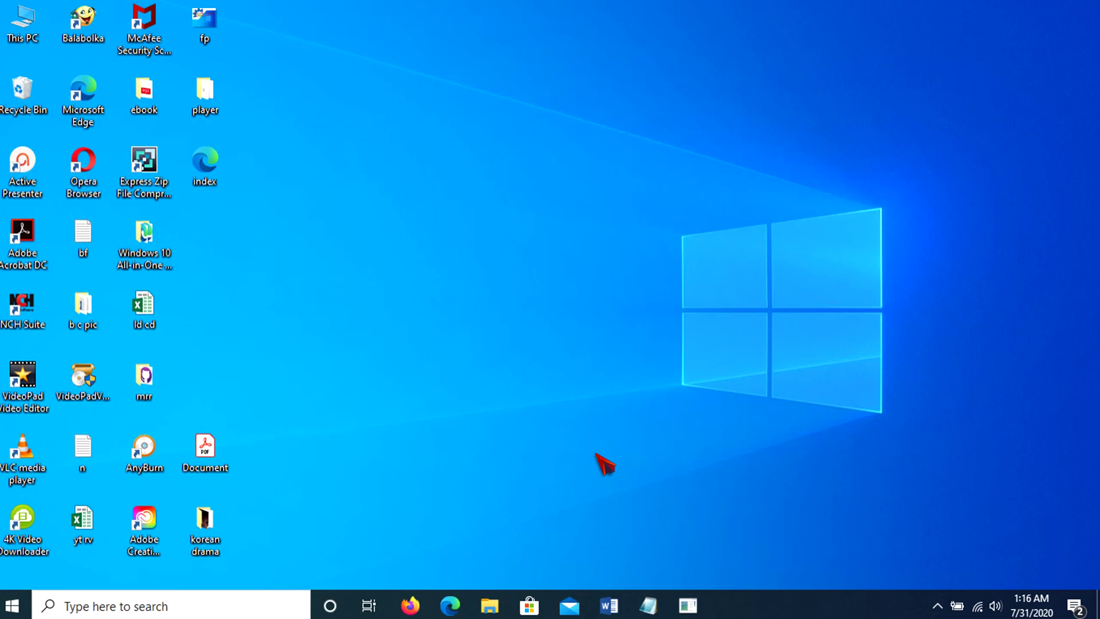
mouse_move(410, 605)
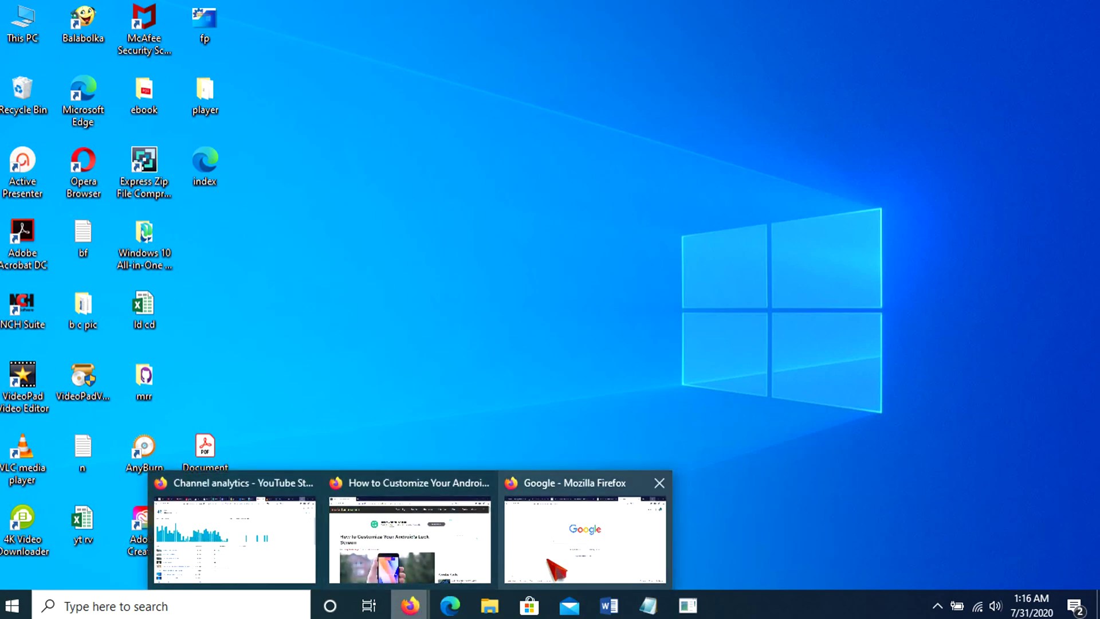
Search Google in Firefox for platform tools and reach the SDK Platform Tools release notes page
left_click(585, 524)
left_click(500, 297)
type("plat")
left_click(418, 334)
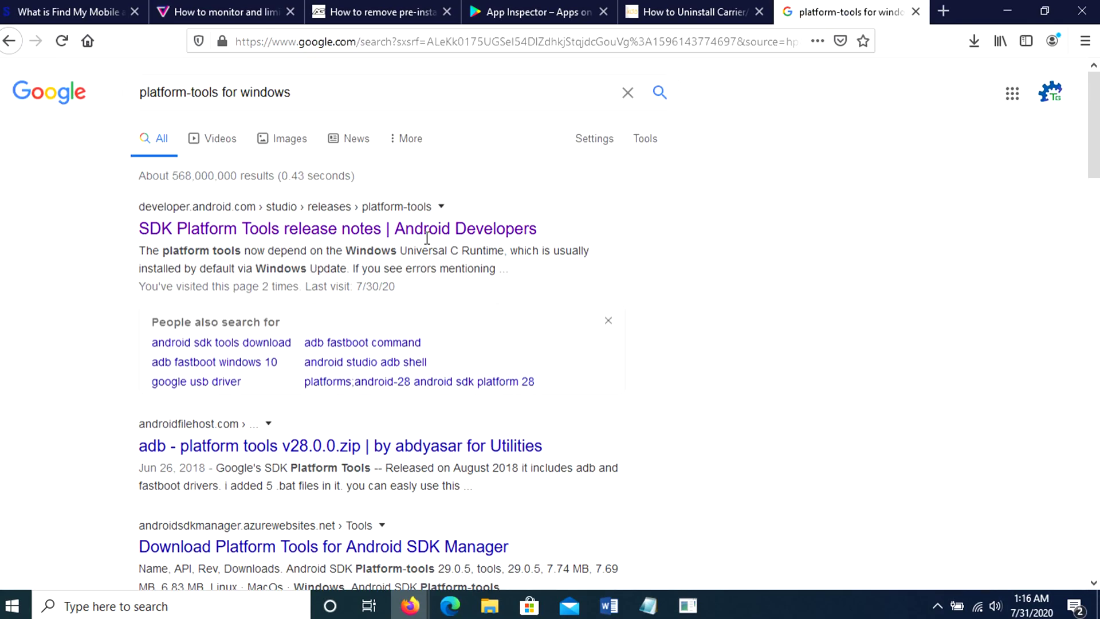
left_click(422, 216)
Download Platform-Tools for Windows, accepting the terms, and save the zip to disk
left_click(420, 408)
left_click(130, 457)
left_click(306, 494)
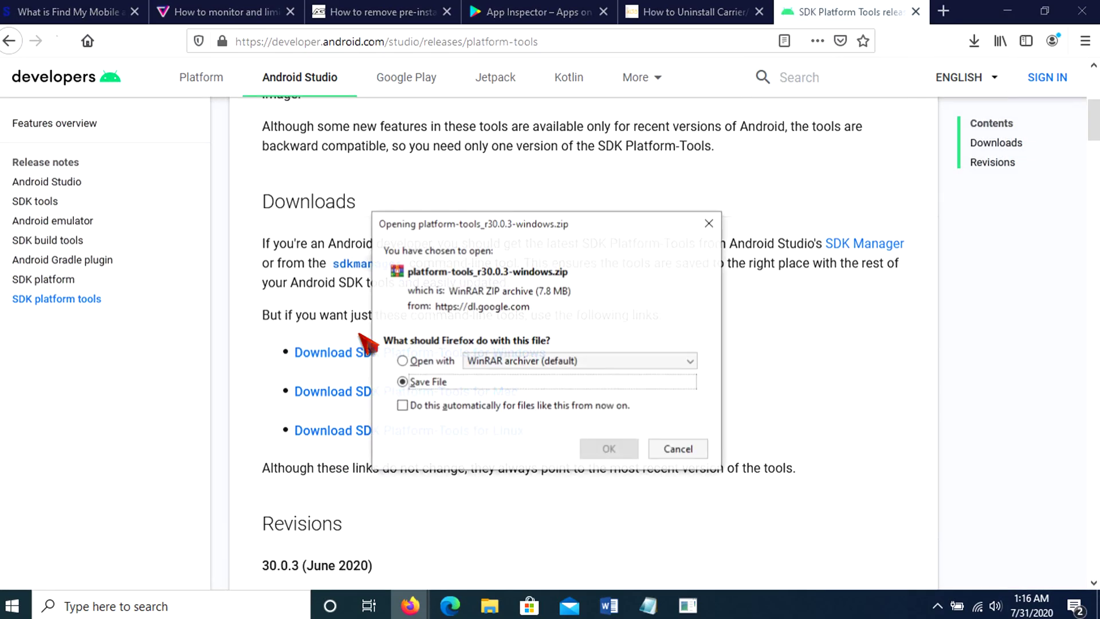
left_click(608, 449)
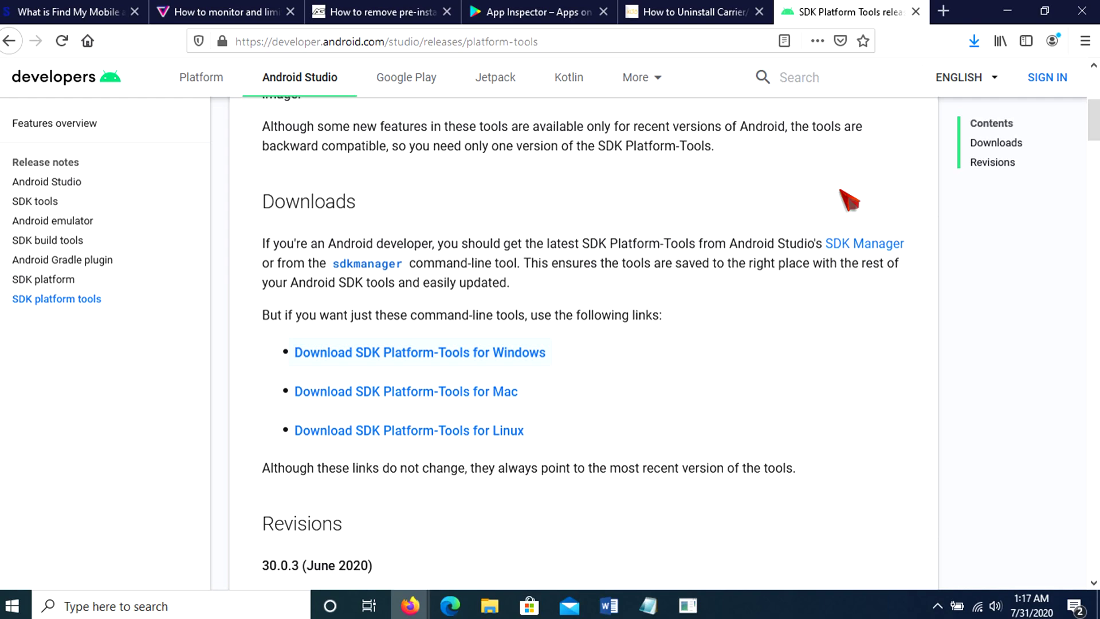
left_click(975, 43)
Create a new folder named ADB inside mrr and go into it
left_click(962, 81)
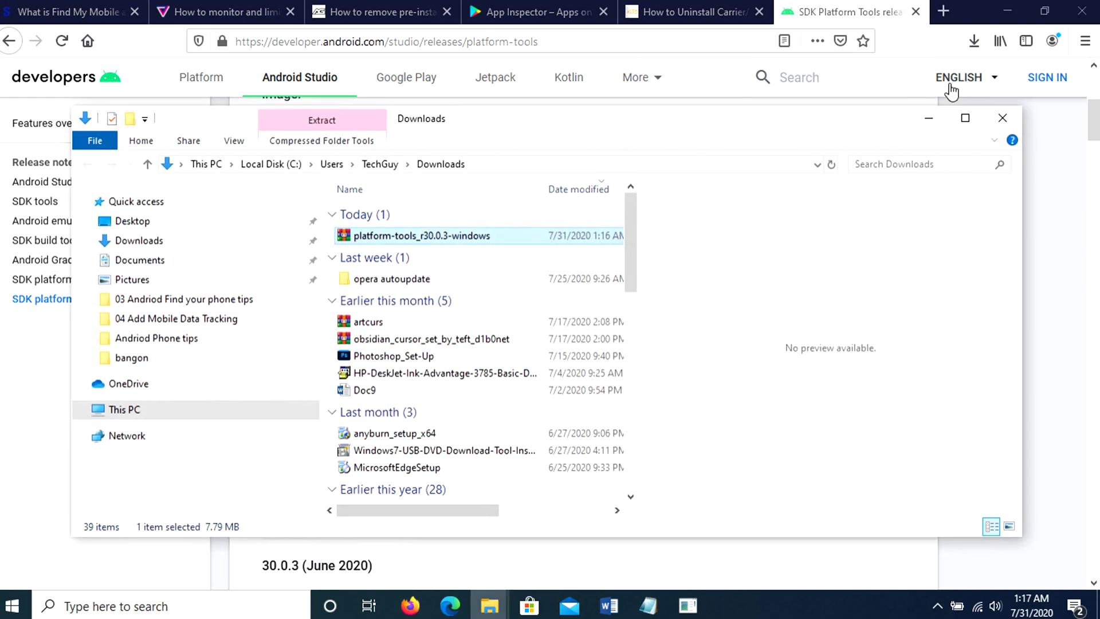
left_click(929, 118)
right_click(456, 378)
left_click(679, 343)
type("ADB")
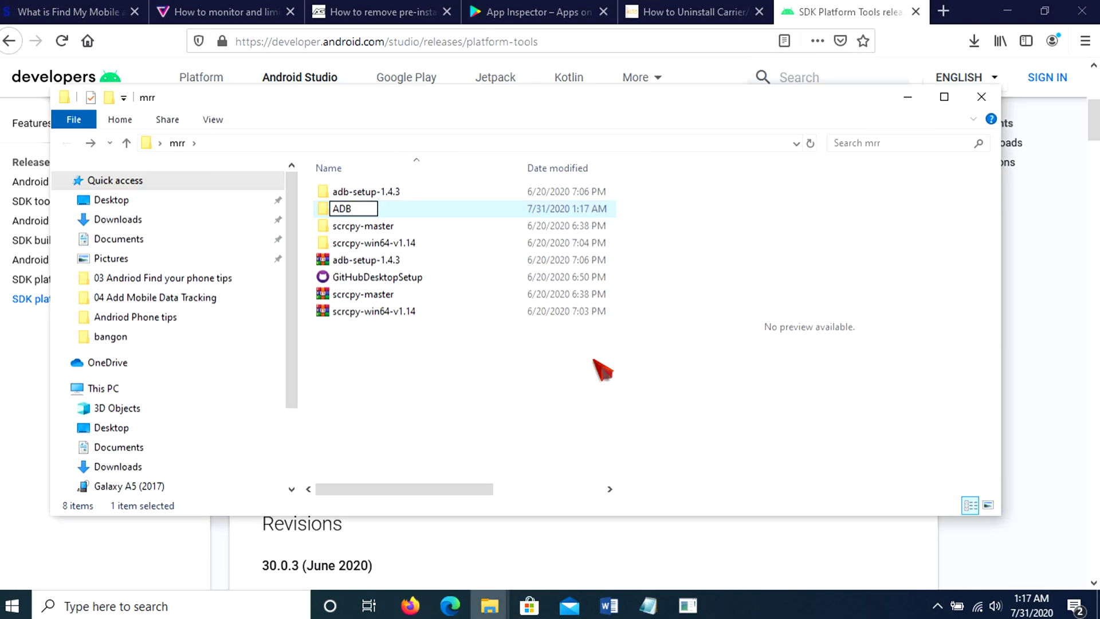
key("Return")
key("Return")
key("ctrl+v")
Start extracting the platform-tools zip inside the ADB folder
right_click(381, 196)
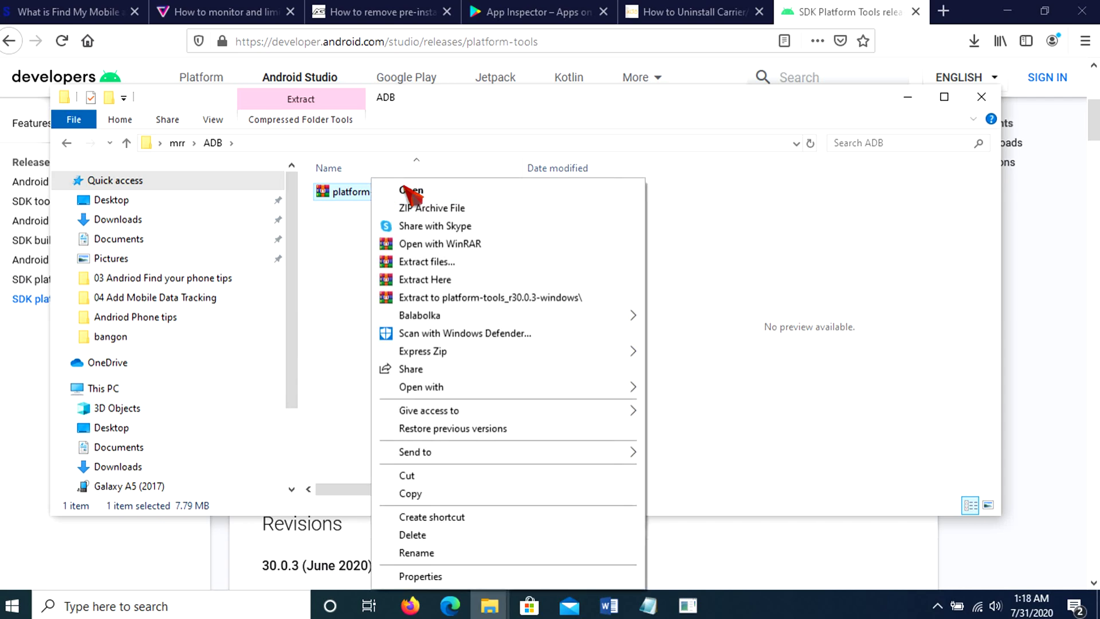
left_click(464, 298)
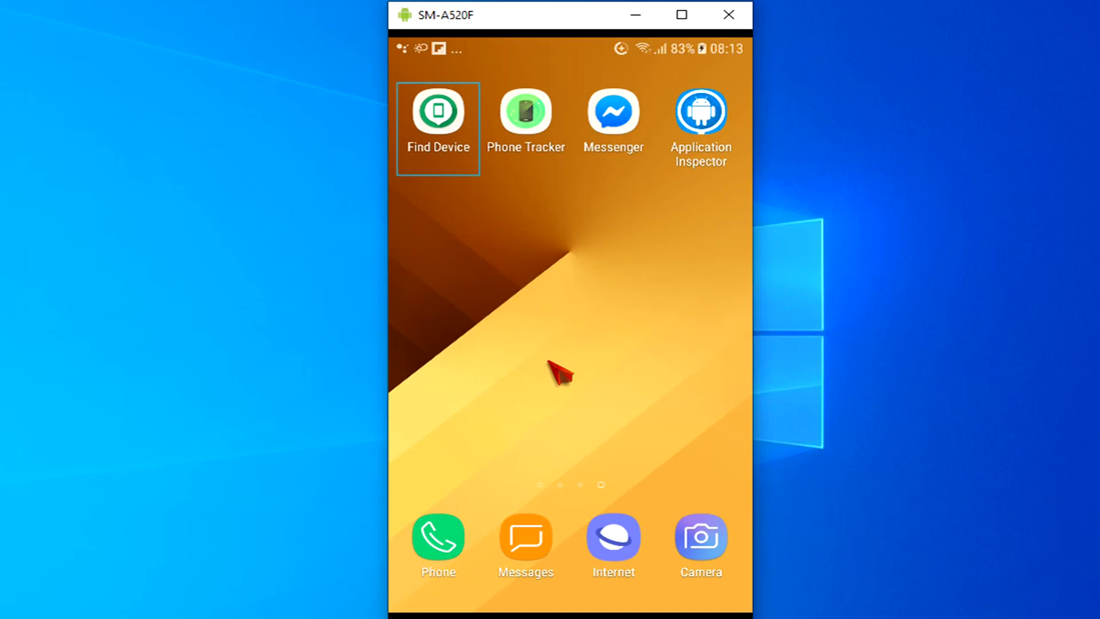
left_click_drag(574, 497, 537, 67)
left_click(537, 444)
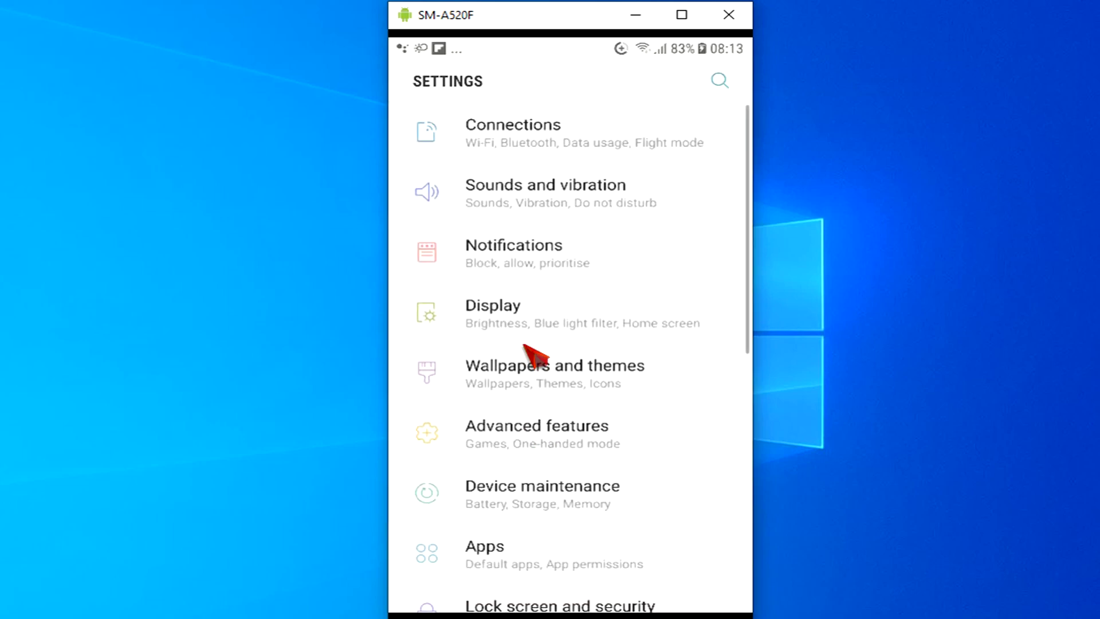
scroll(544, 284, "down", 3)
scroll(549, 284, "down", 3)
scroll(548, 284, "down", 3)
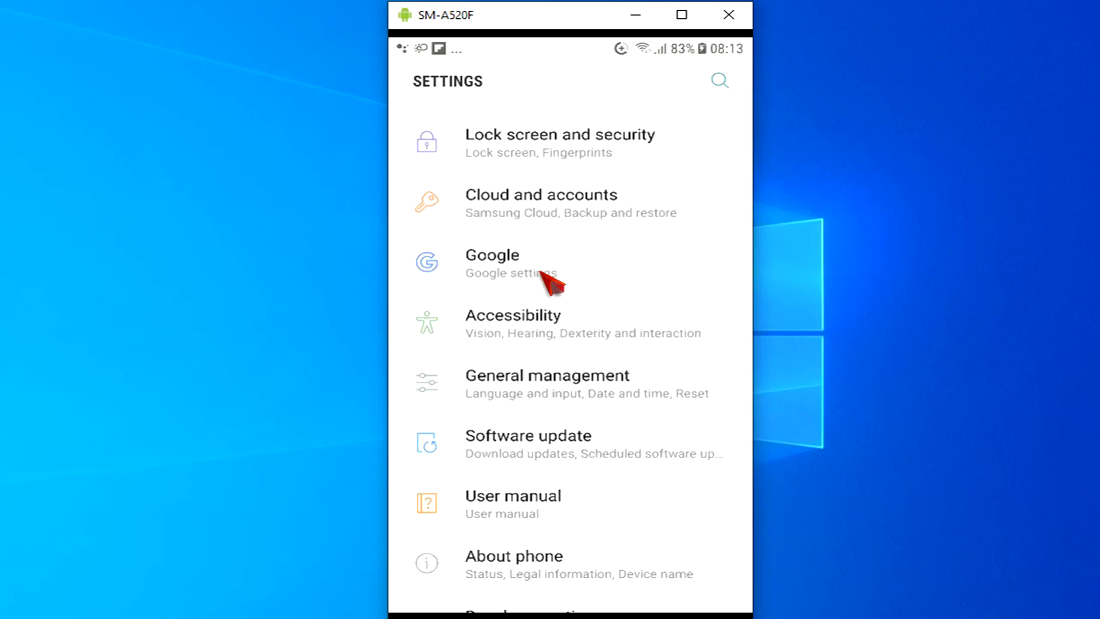
scroll(549, 283, "down", 1)
left_click(525, 518)
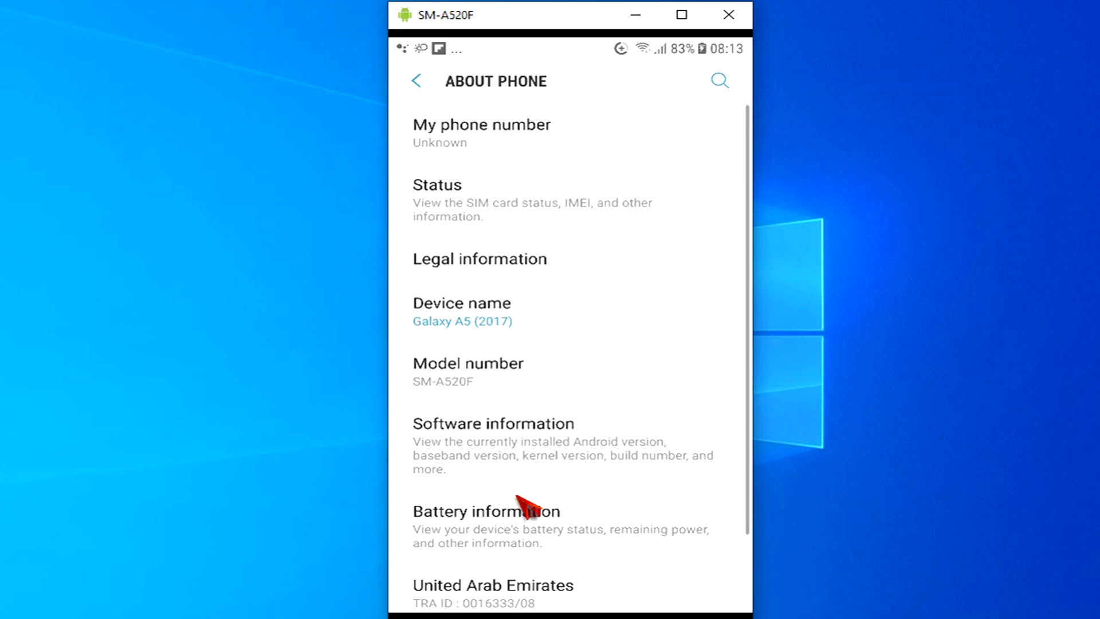
left_click(526, 424)
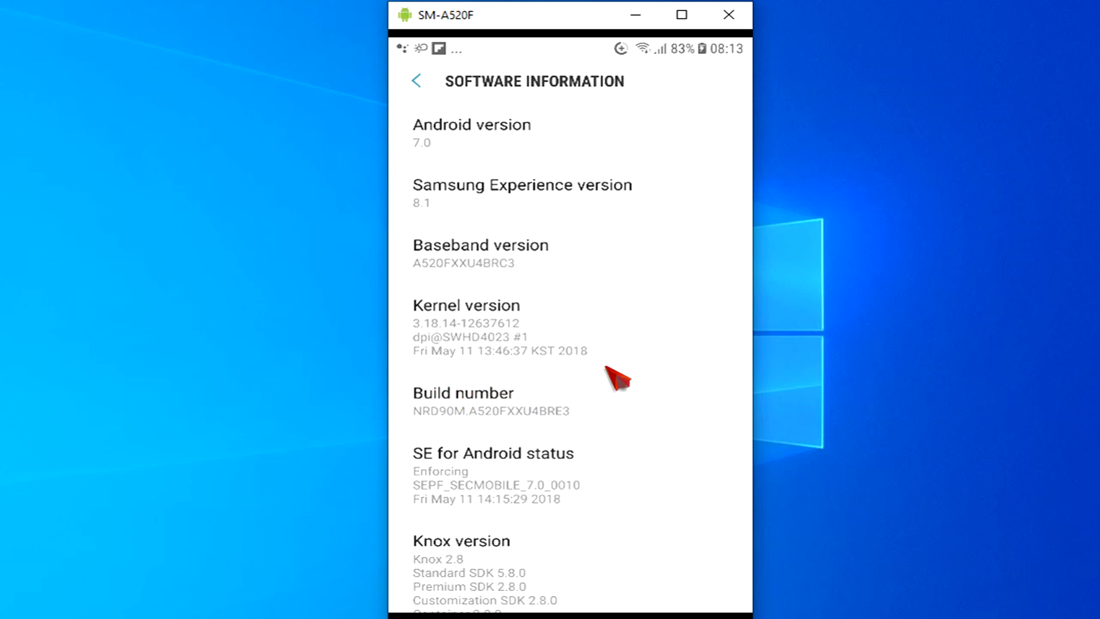
right_click(656, 369)
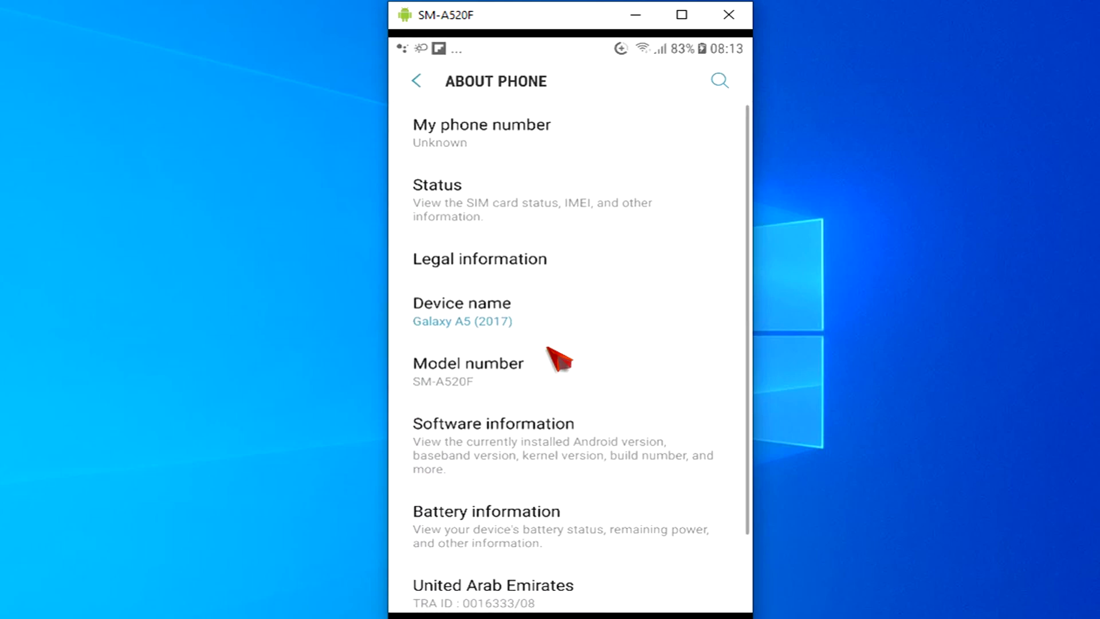
scroll(557, 356, "down", 3)
right_click(558, 356)
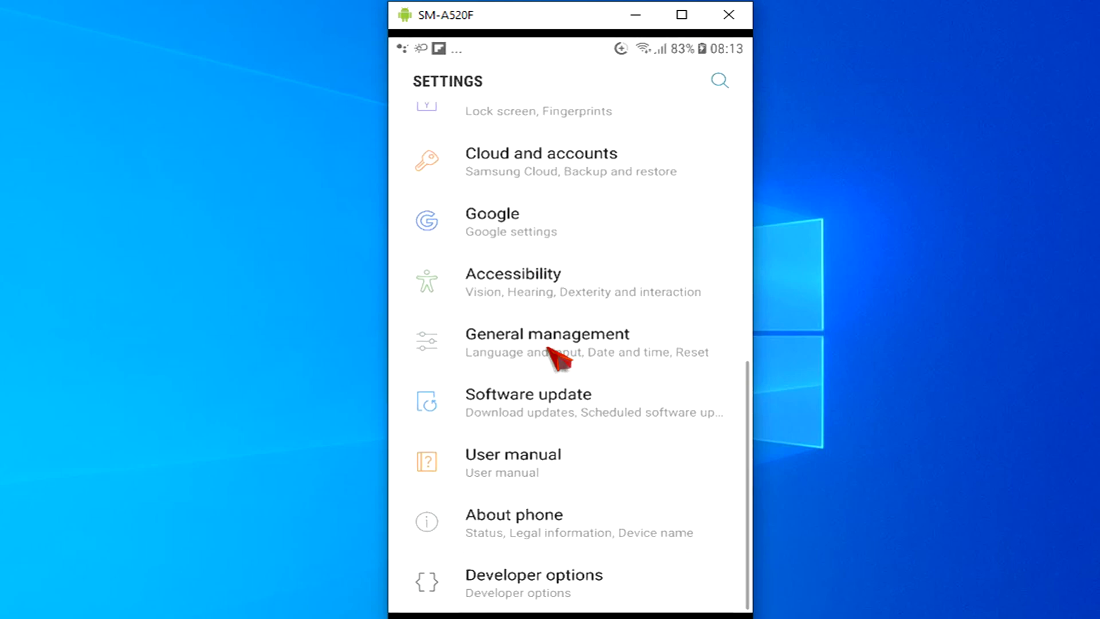
left_click(534, 583)
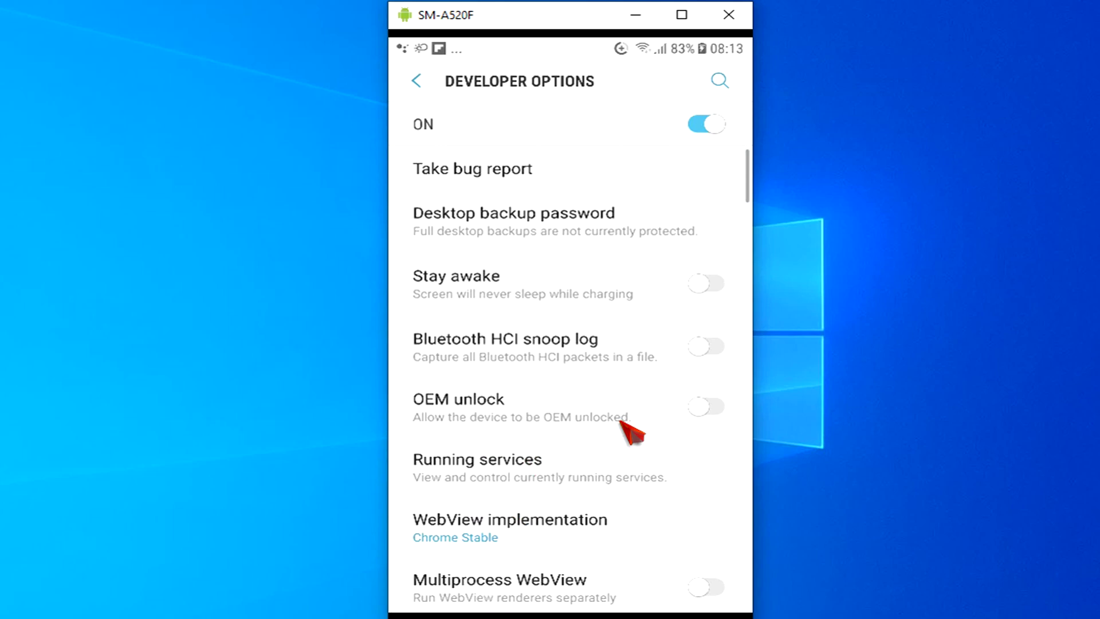
scroll(623, 412, "down", 2)
scroll(619, 384, "up", 1)
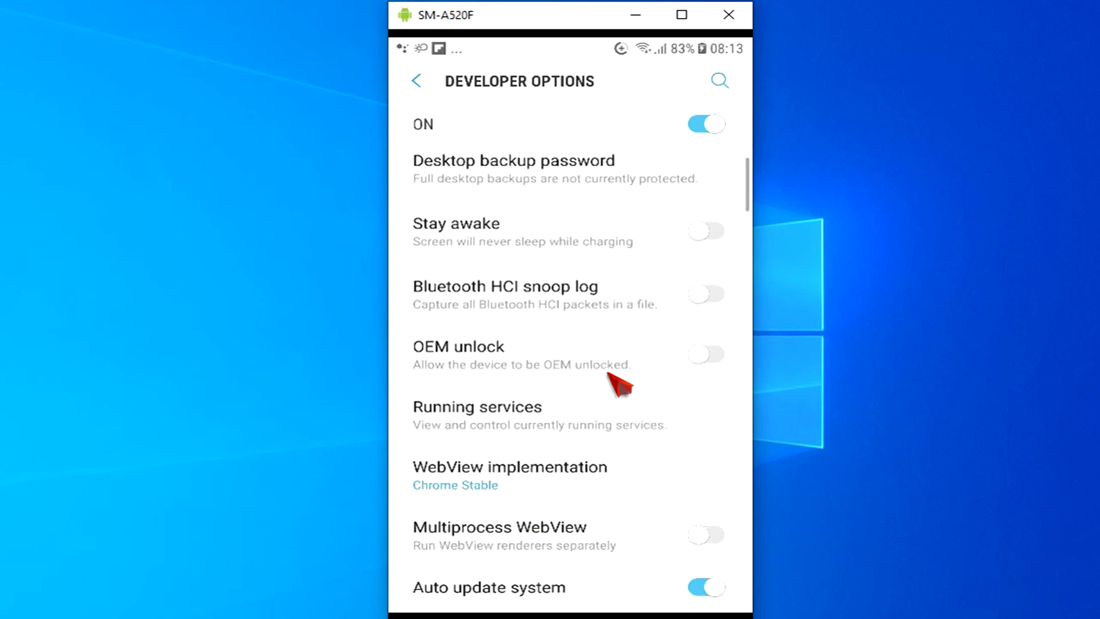
scroll(619, 385, "up", 1)
scroll(618, 384, "down", 2)
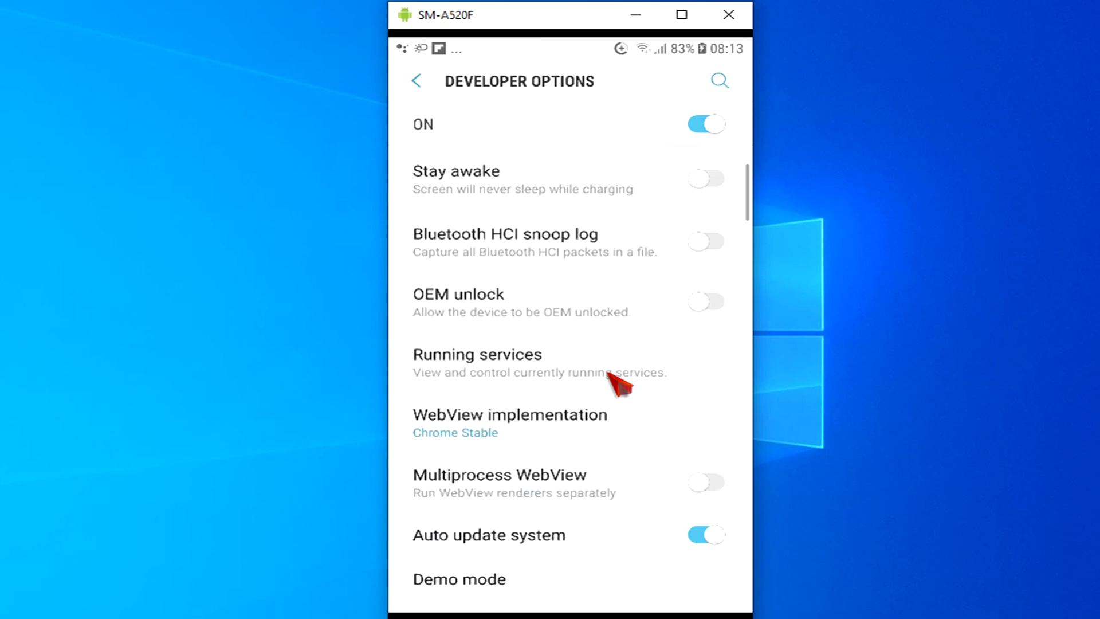
scroll(618, 379, "down", 3)
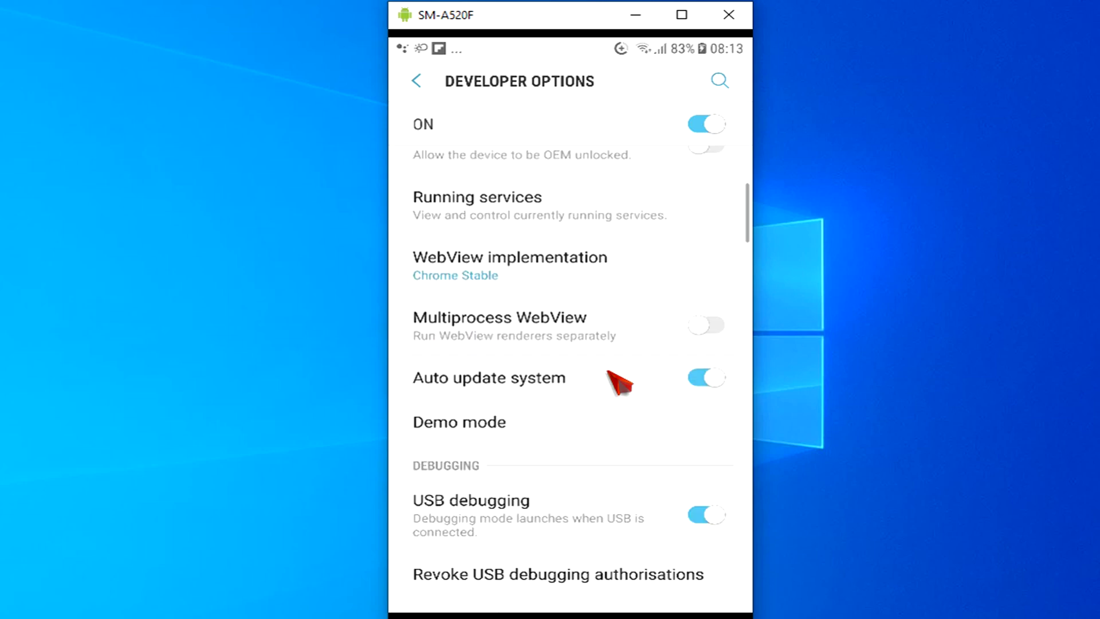
scroll(614, 381, "down", 4)
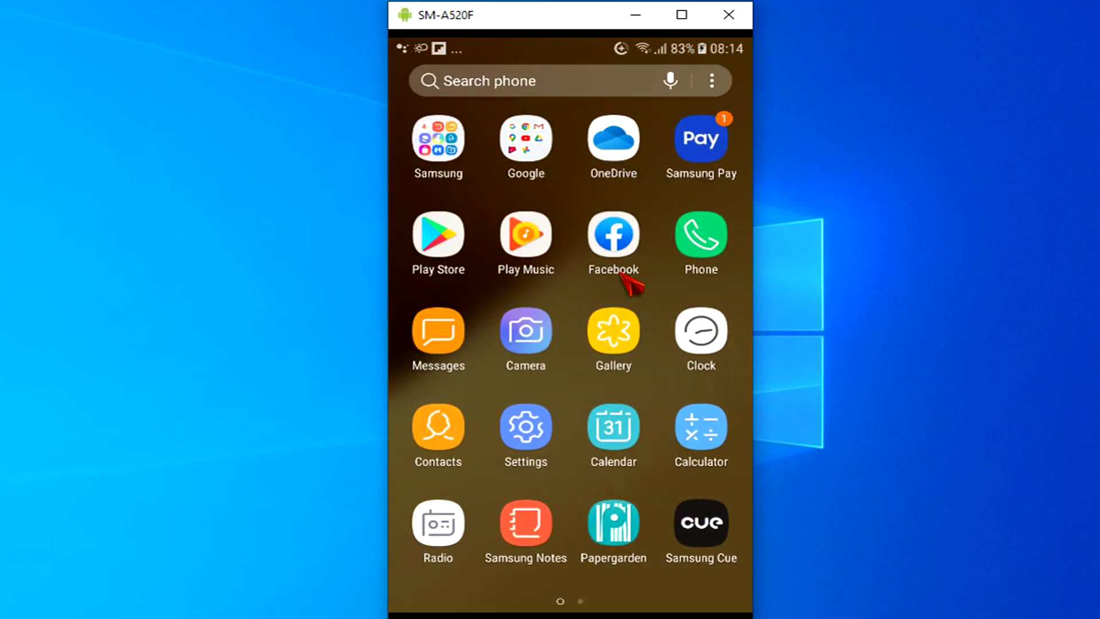
left_click_drag(634, 283, 658, 364)
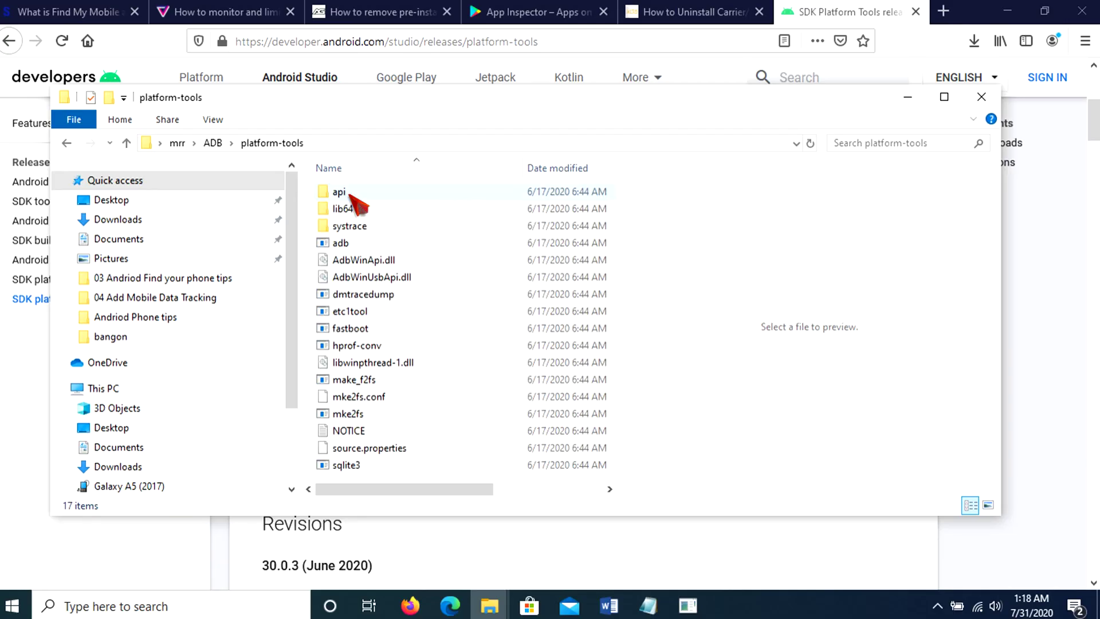
Launch a PowerShell window from inside the platform-tools folder via its context menu
left_click(1004, 14)
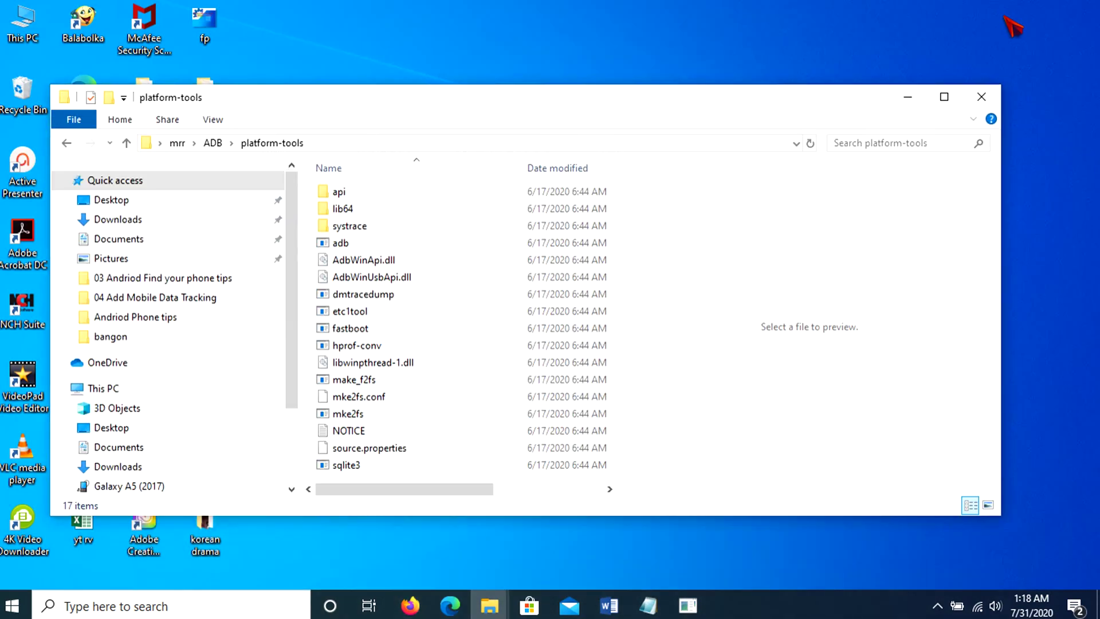
left_click_drag(834, 99, 843, 75)
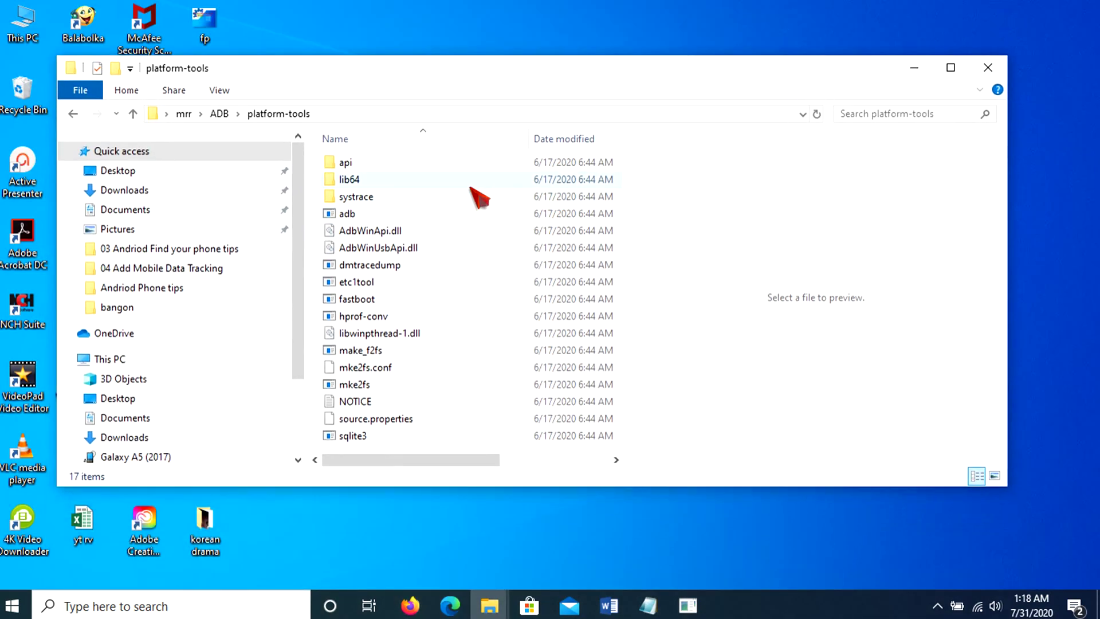
scroll(422, 249, "right", 2)
scroll(427, 335, "left", 2)
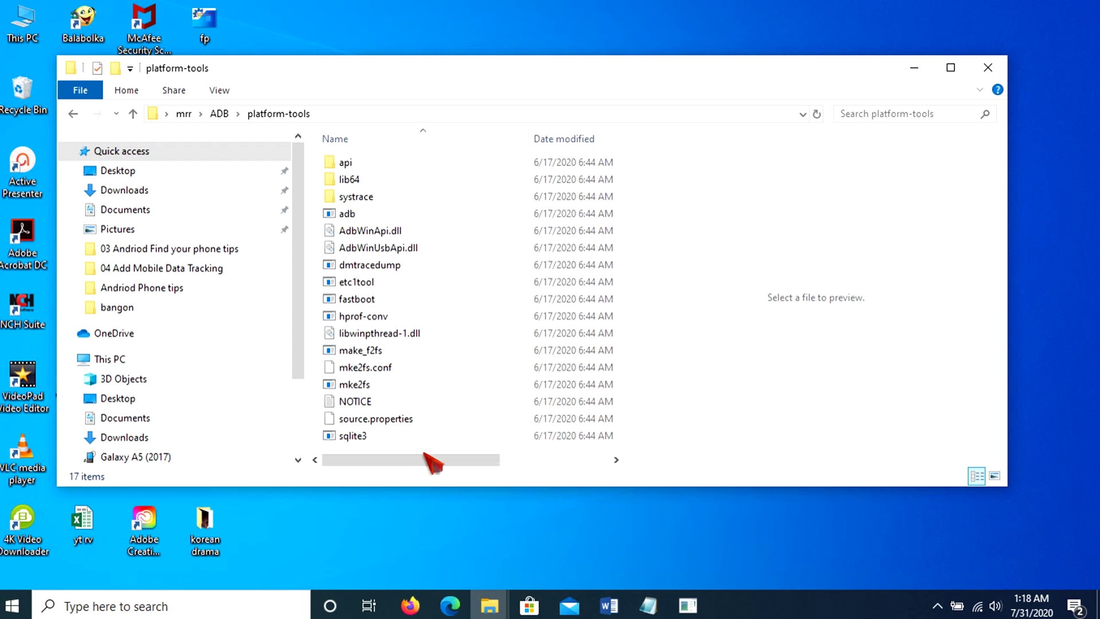
right_click(428, 450)
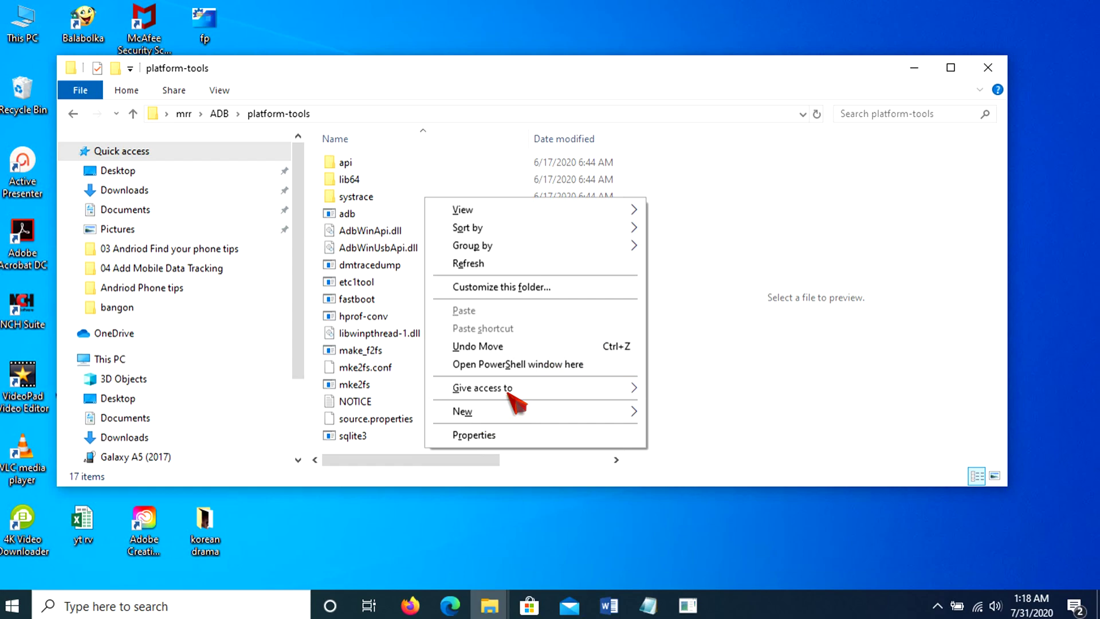
left_click(530, 365)
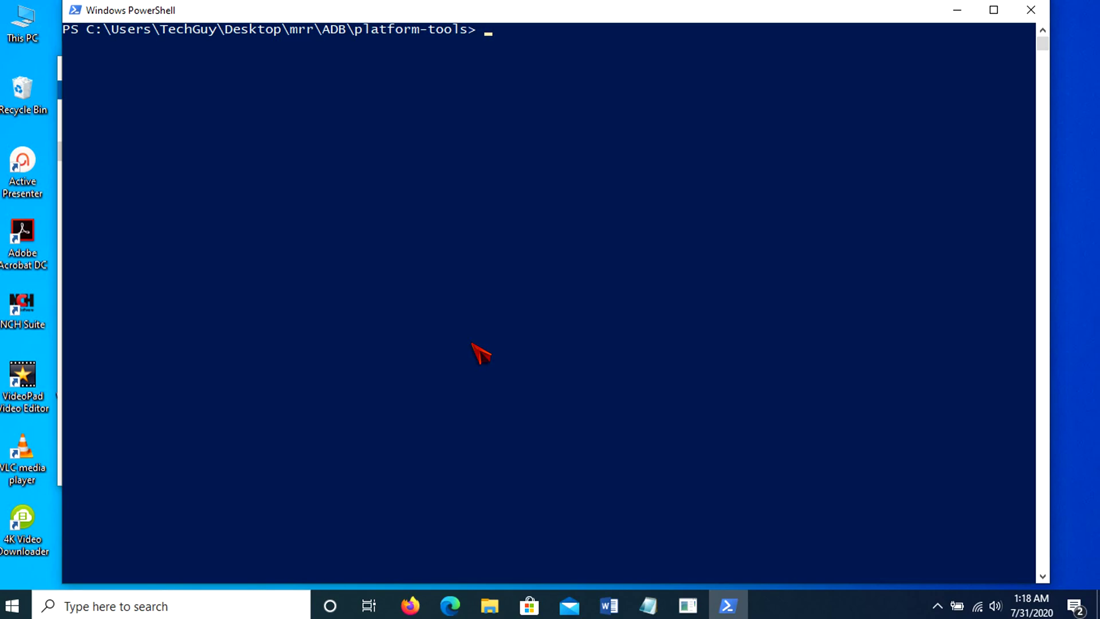
type("adb de")
type("vices")
Run adb devices, adb shell and pm list packages, then launch scrcpy
key("Return")
type("adb")
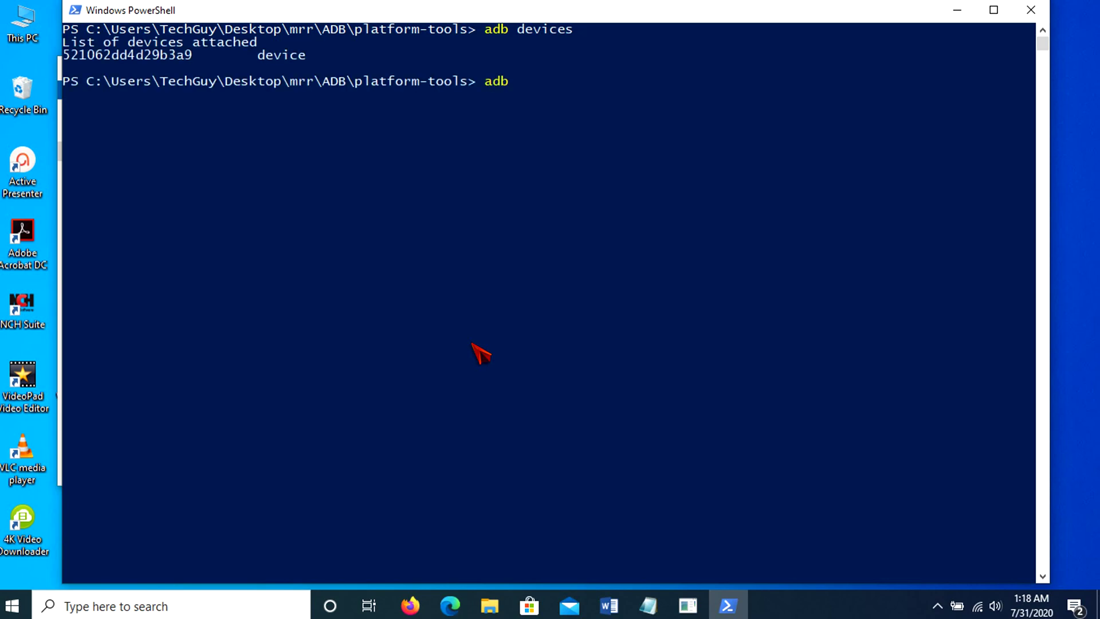
type(" shell")
key("Return")
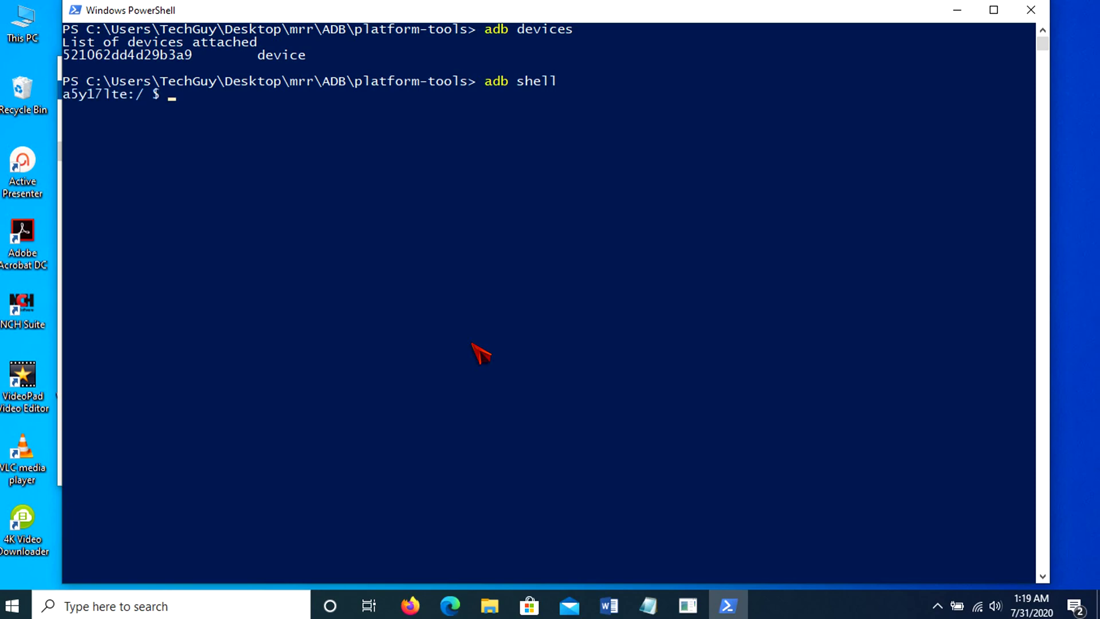
type("pm list pa")
type("ckages")
key("Return")
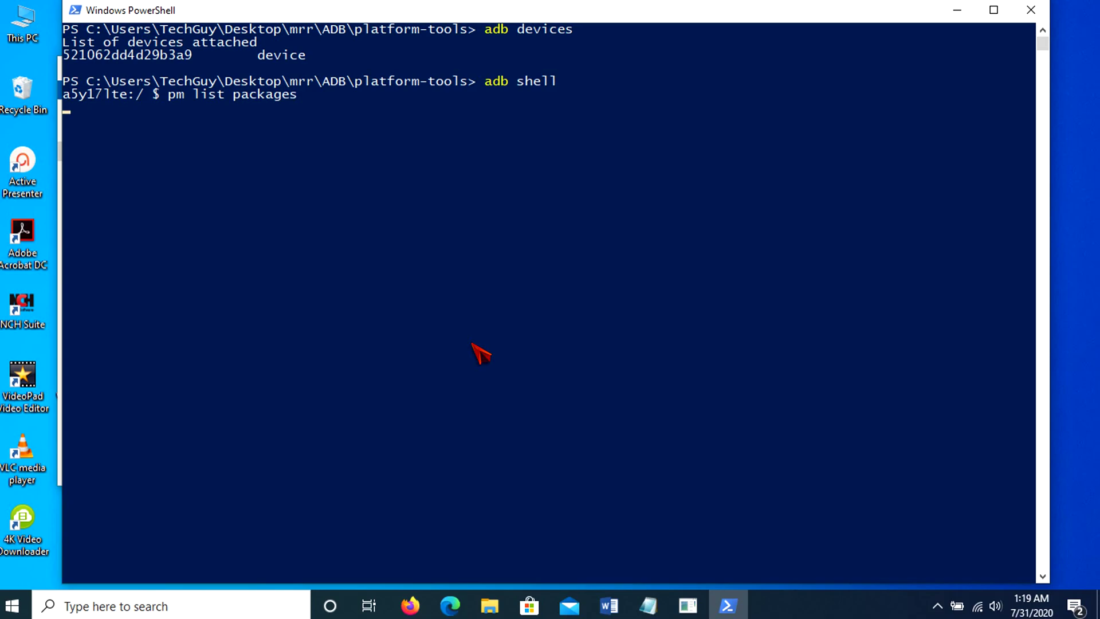
scroll(453, 308, "up", 10)
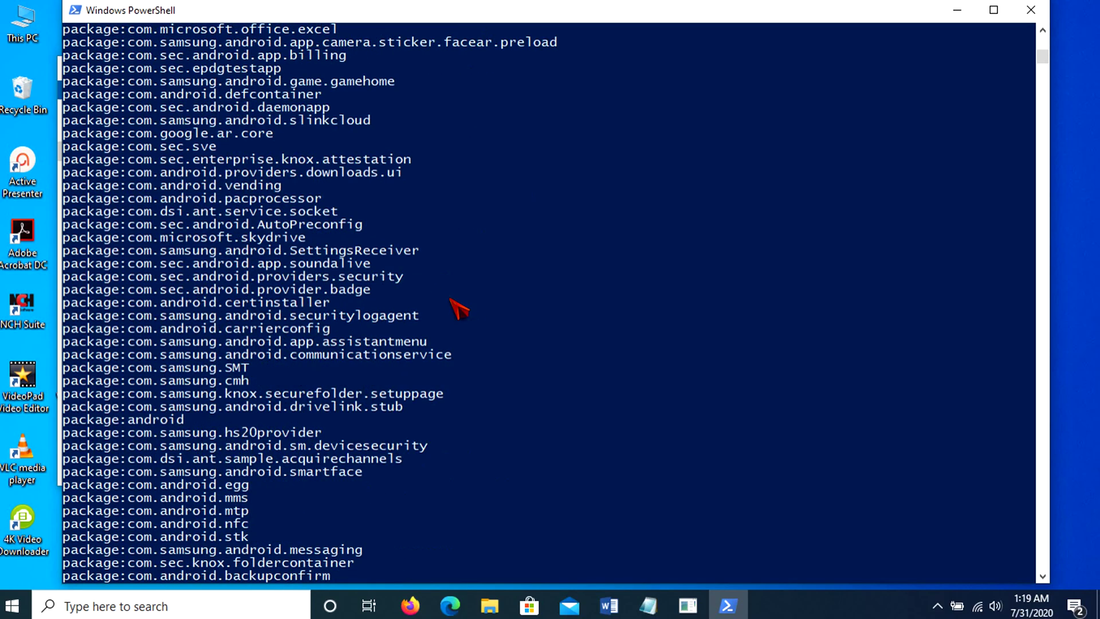
scroll(290, 373, "up", 10)
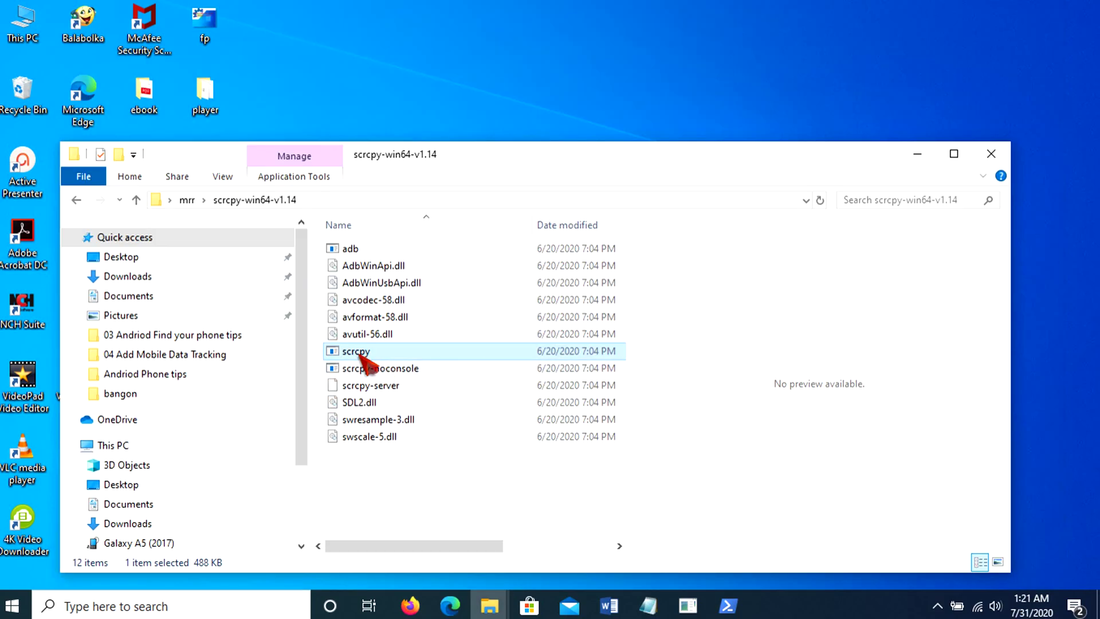
double_click(361, 354)
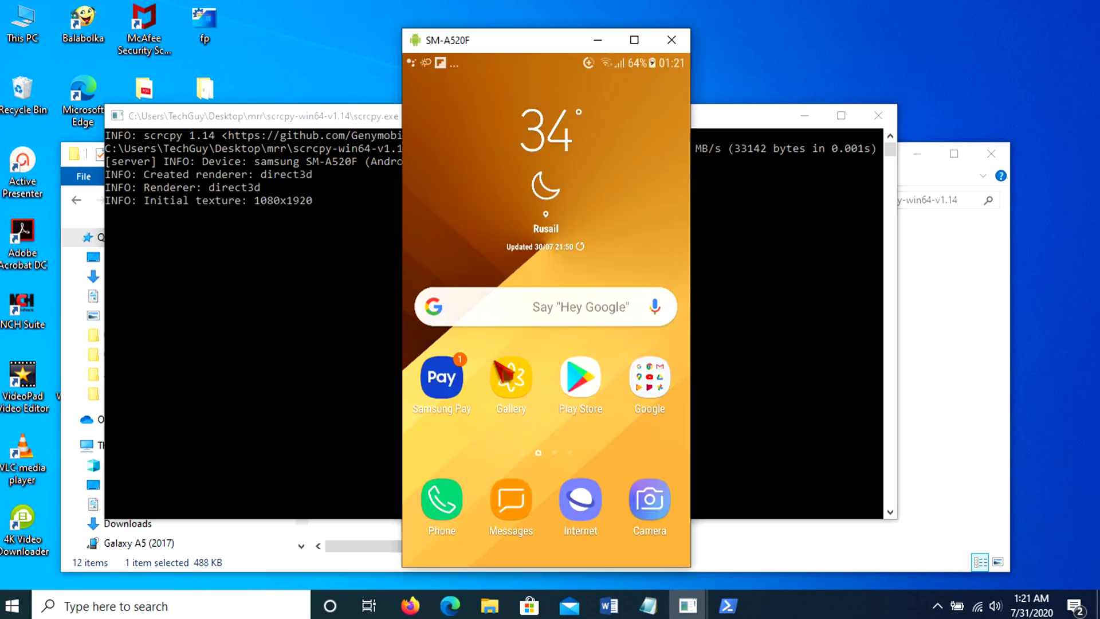
Install App Inspector from the Play Store on the phone and launch it
left_click_drag(582, 38, 710, 45)
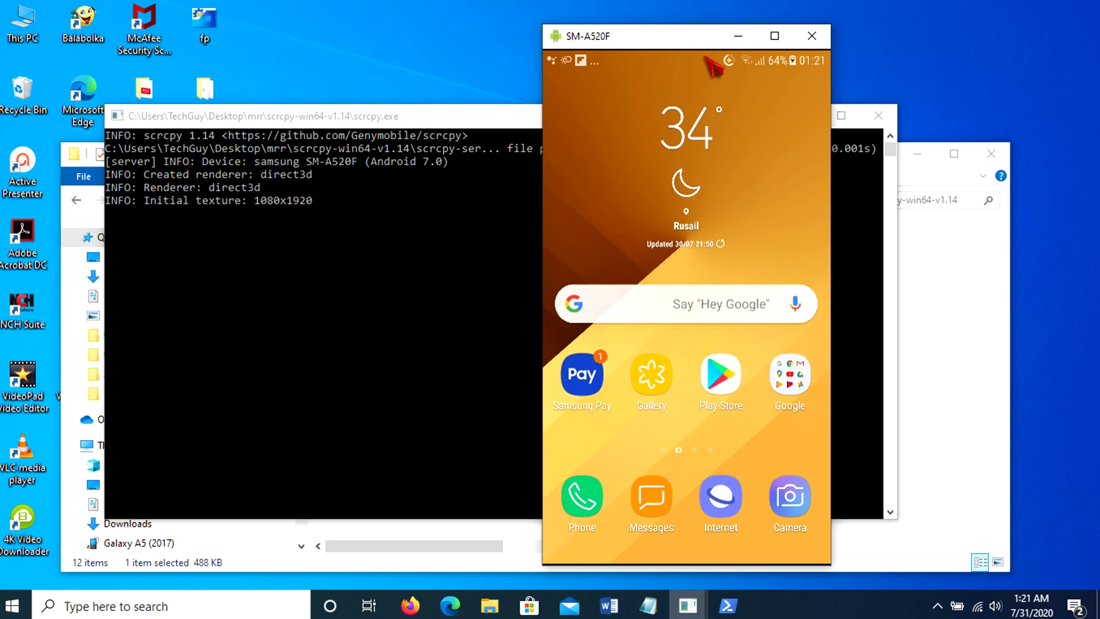
left_click(722, 378)
left_click(679, 95)
type("app")
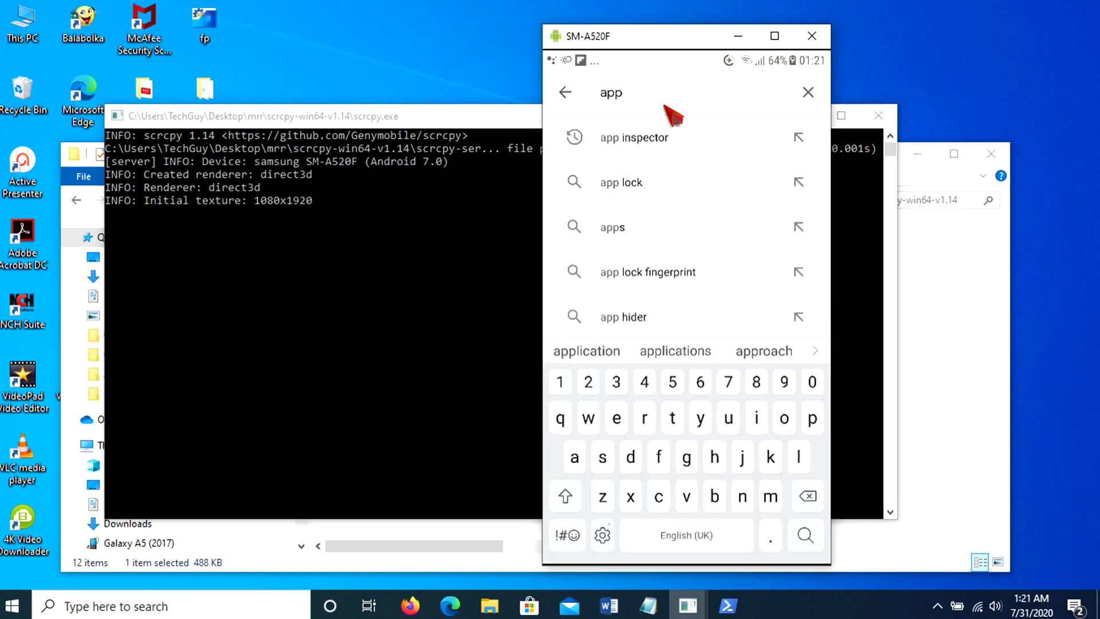
type(" ins")
left_click(662, 142)
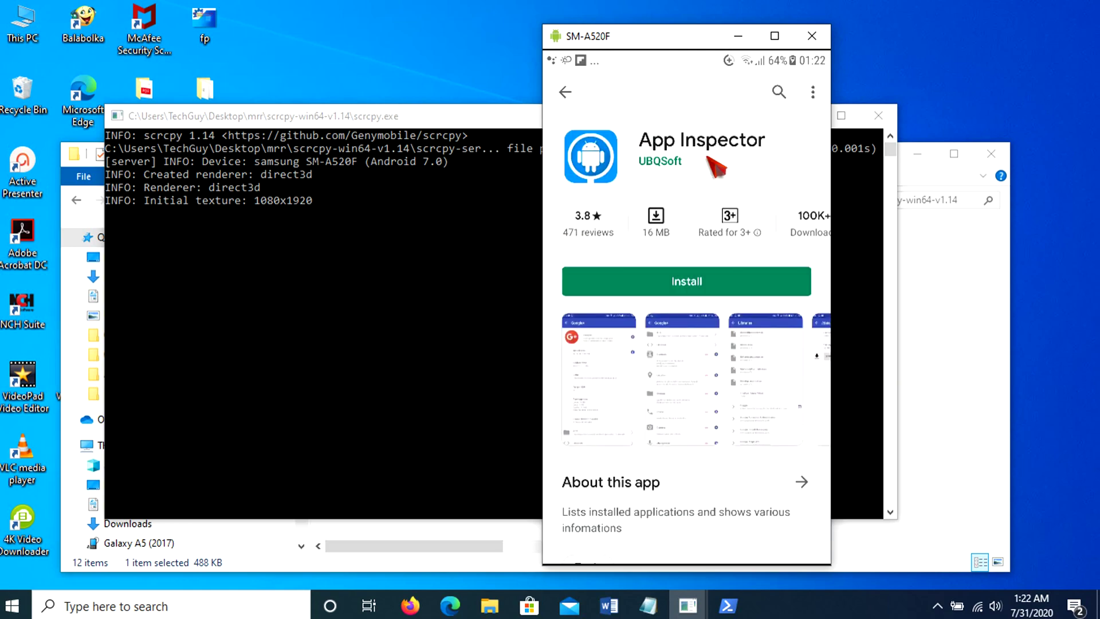
left_click(700, 289)
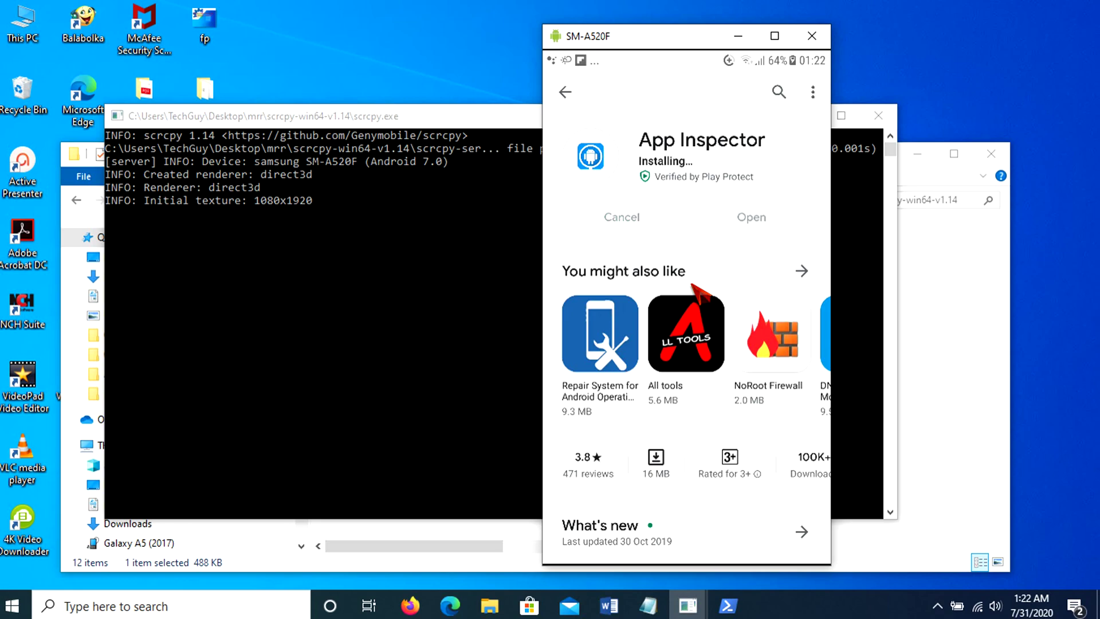
left_click(741, 218)
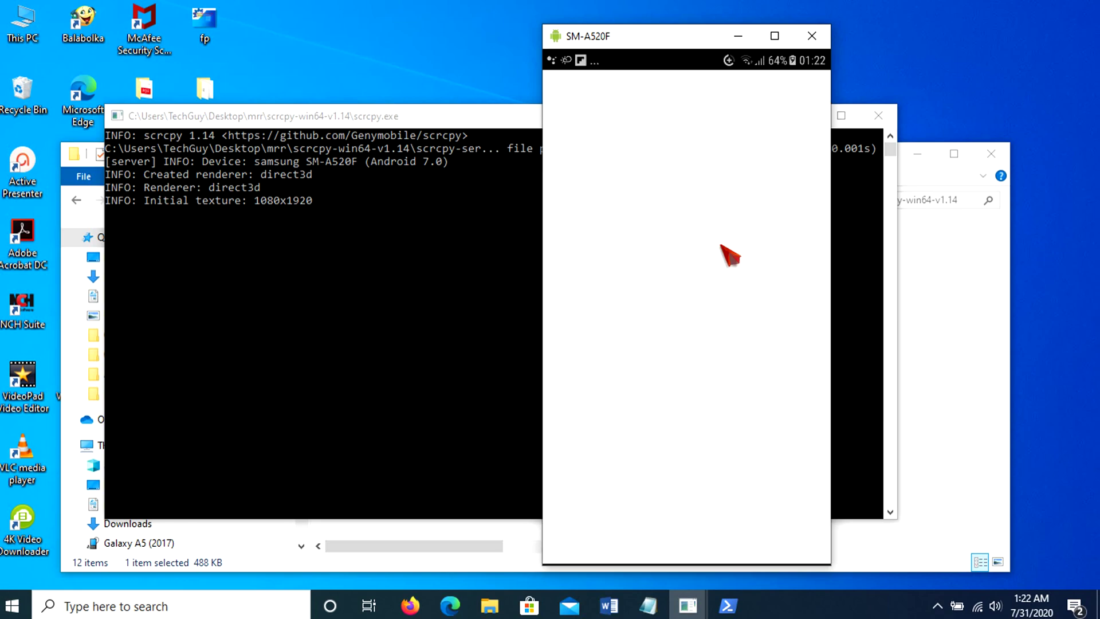
Search App Inspector's list for powerpoint and view PowerPoint's package name
left_click_drag(692, 411, 700, 246)
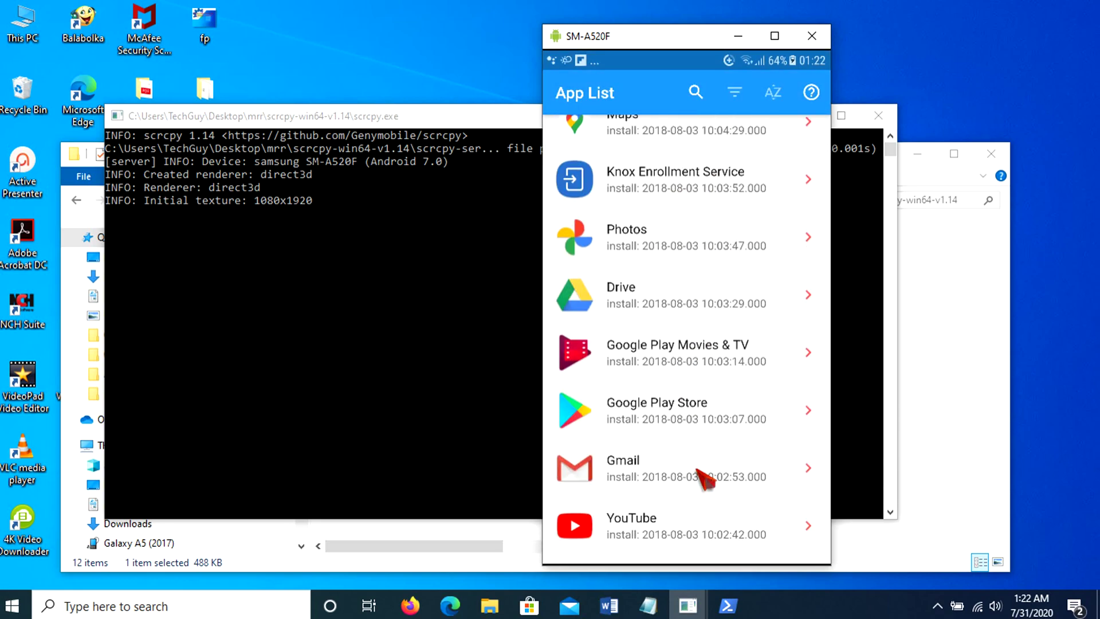
left_click_drag(708, 479, 614, 250)
left_click_drag(704, 311, 704, 197)
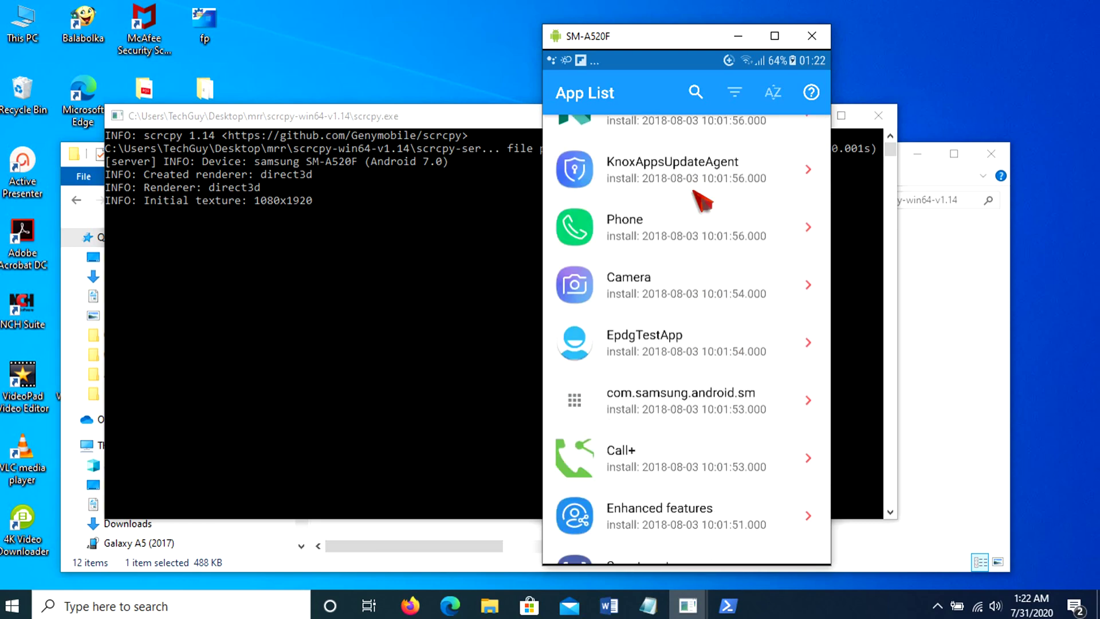
left_click_drag(698, 453, 695, 256)
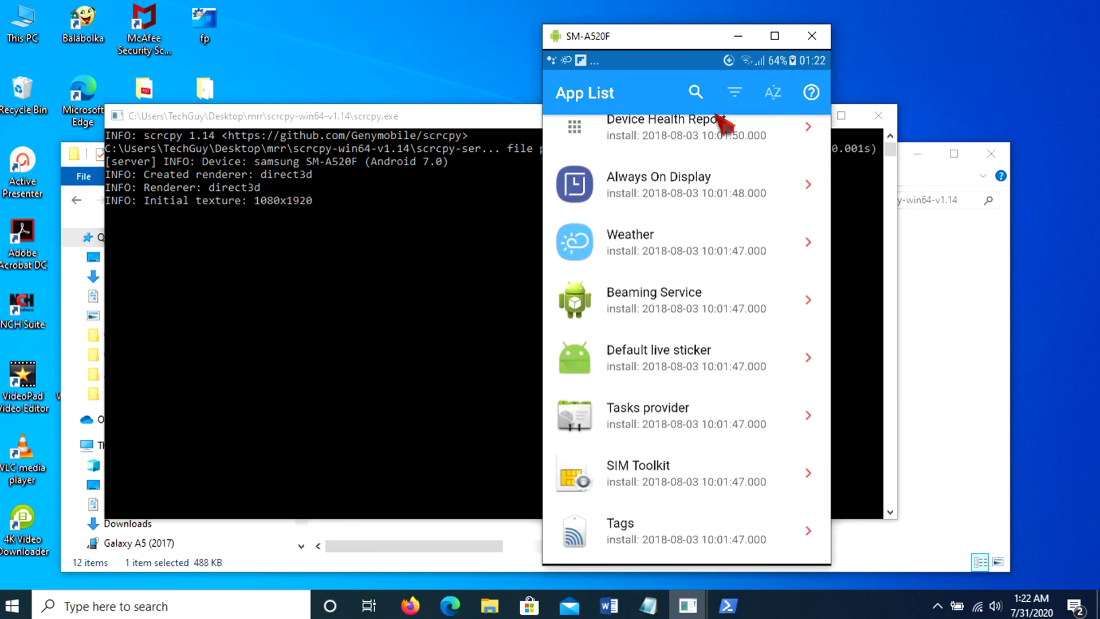
left_click(695, 91)
type("powerp")
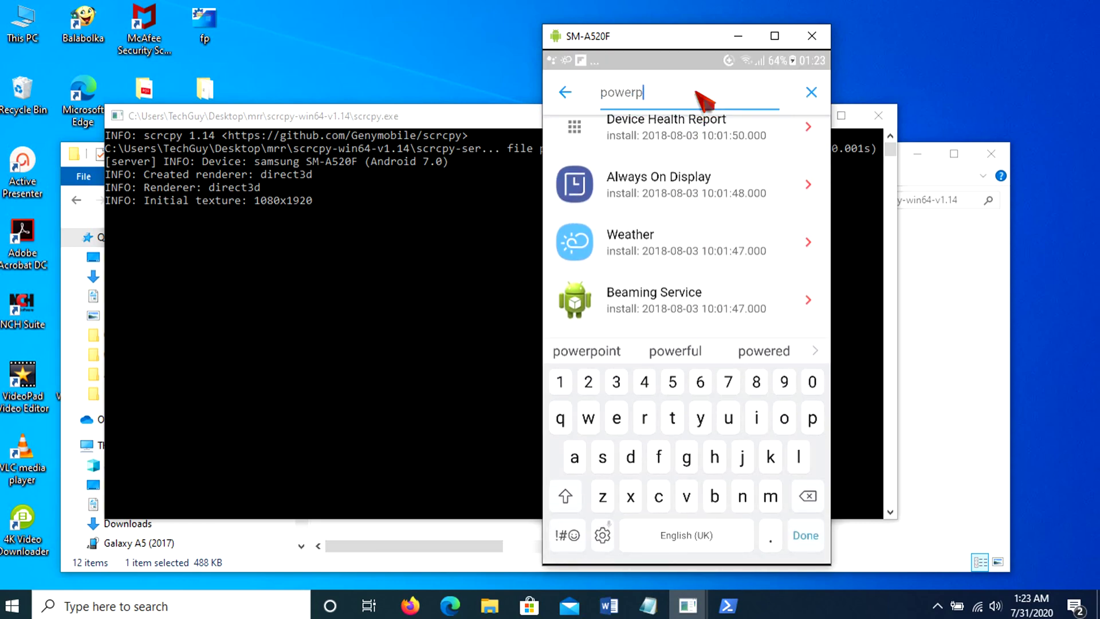
type("oint")
key("Return")
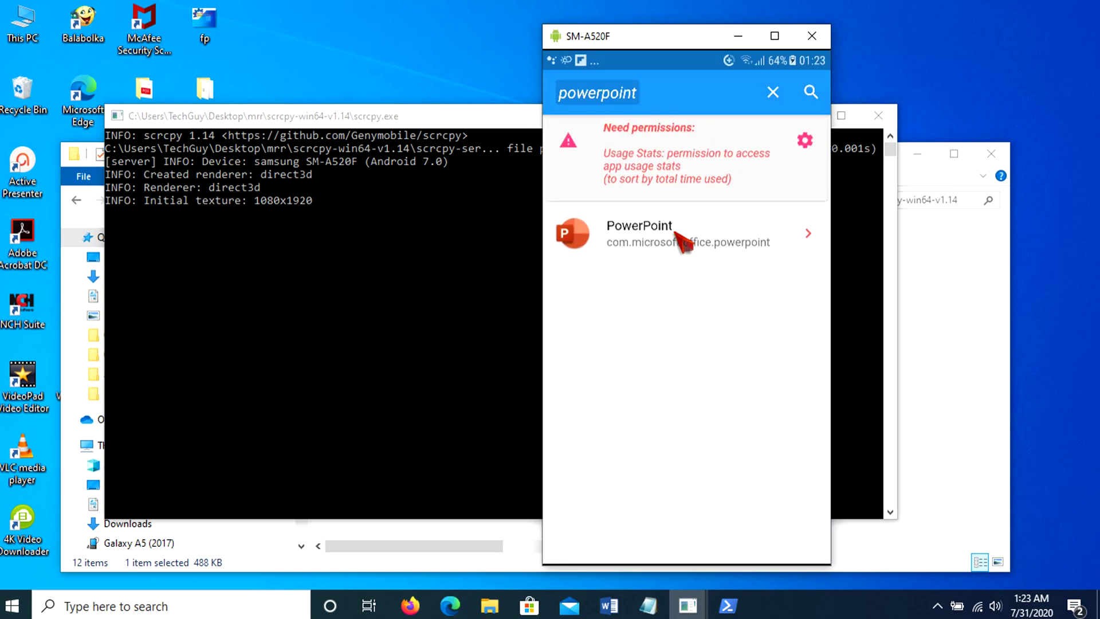
left_click(675, 232)
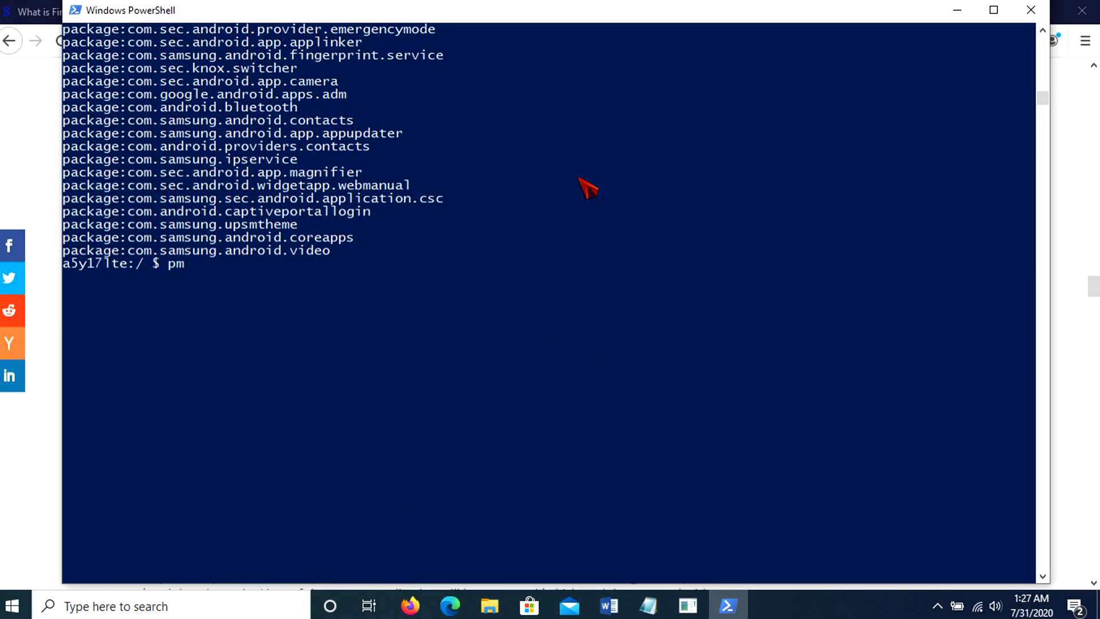
type("uninstall -")
type("k --user")
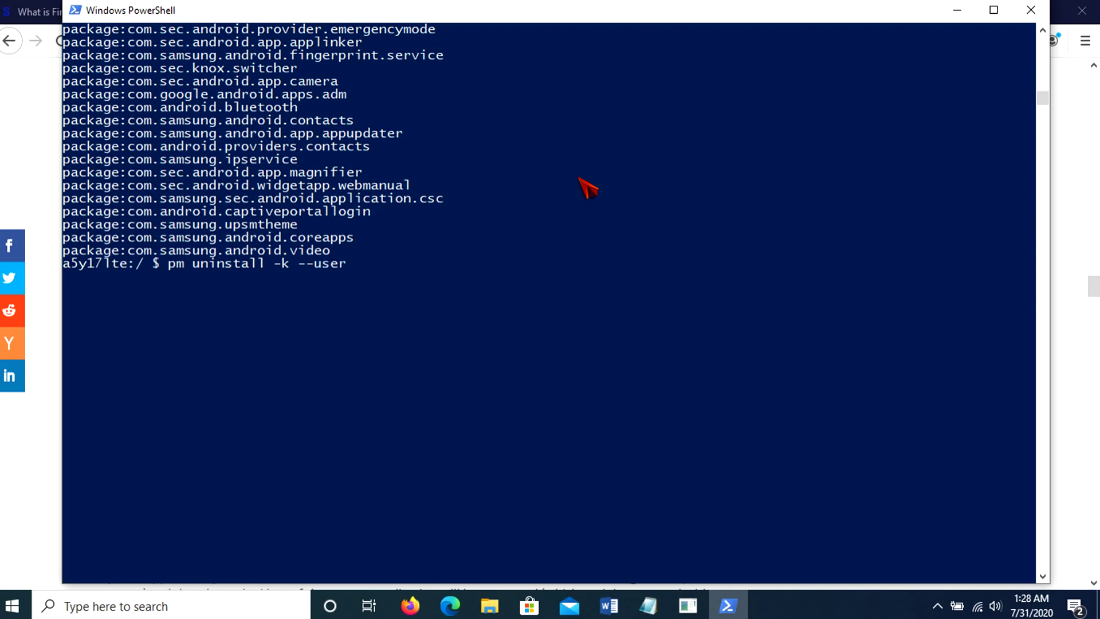
type(" 0 com.")
type("mico")
Run pm uninstall -k --user 0 com.microsoft.office.powerpoint in the ADB shell, getting Success
key("BackSpace")
type("rosoft")
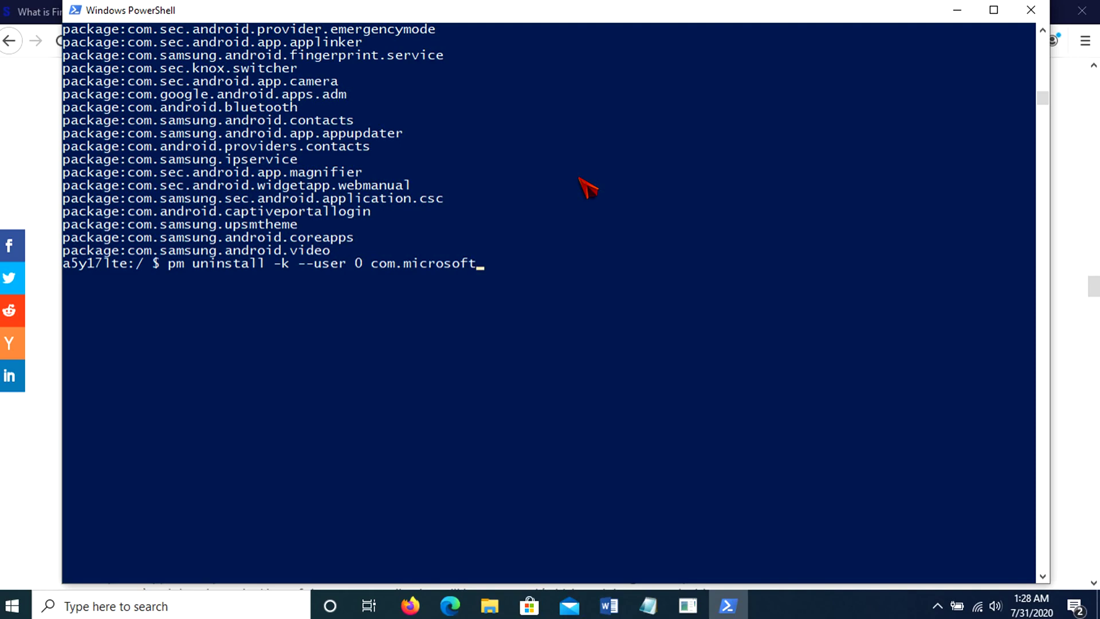
type(".office.po")
type("werpoin")
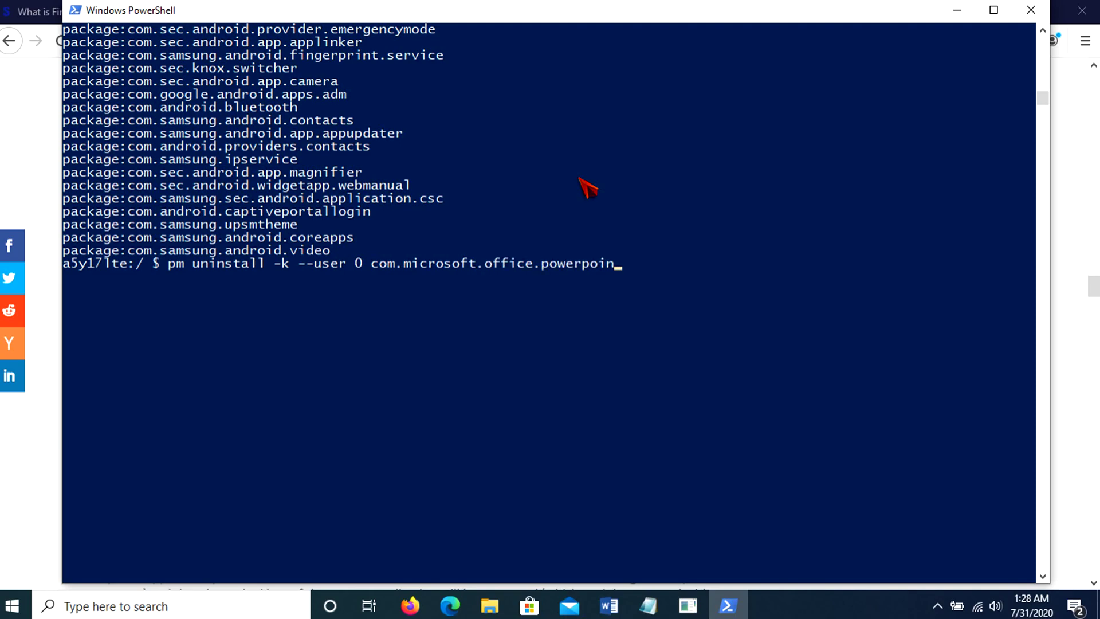
type("t")
key("Return")
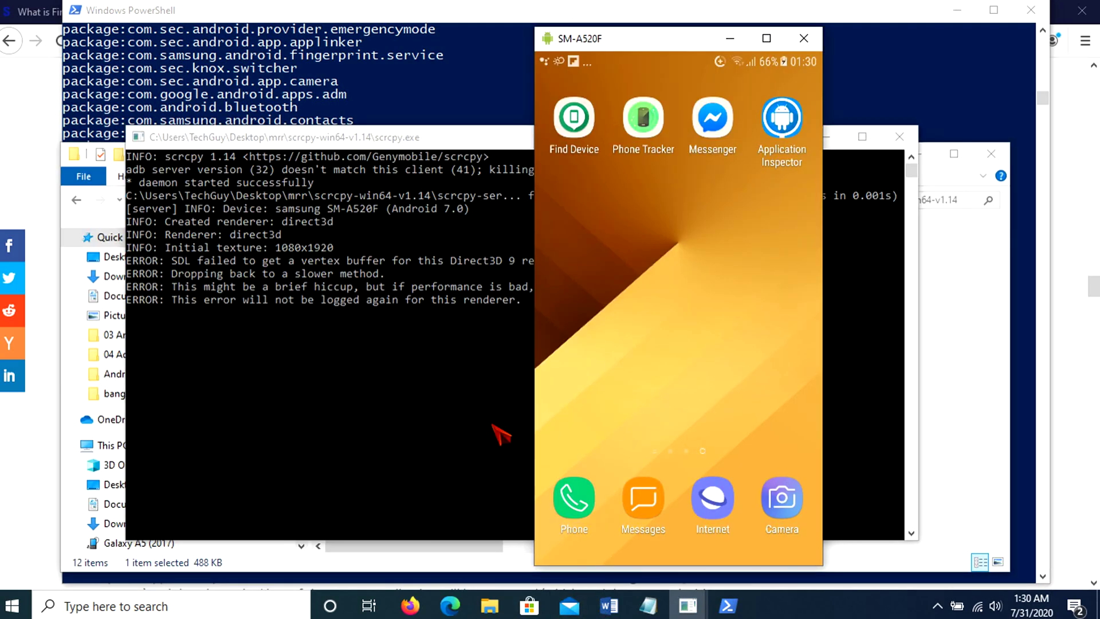
Close the scrcpy mirror and console, minimise the remaining windows, leaving the bare desktop
left_click(456, 434)
left_click(888, 145)
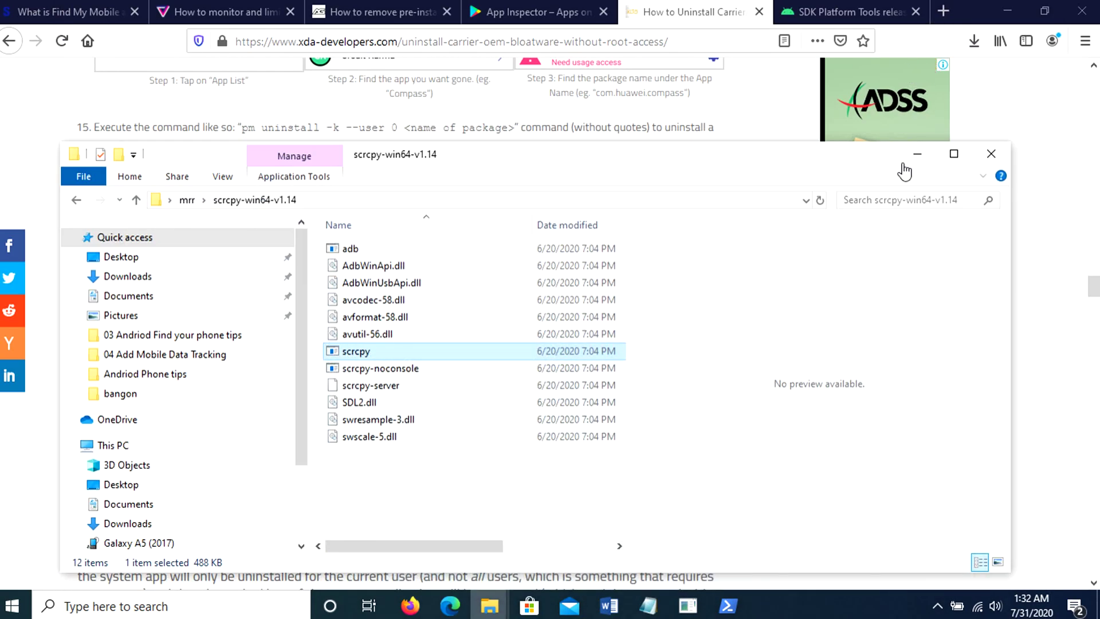
left_click(914, 153)
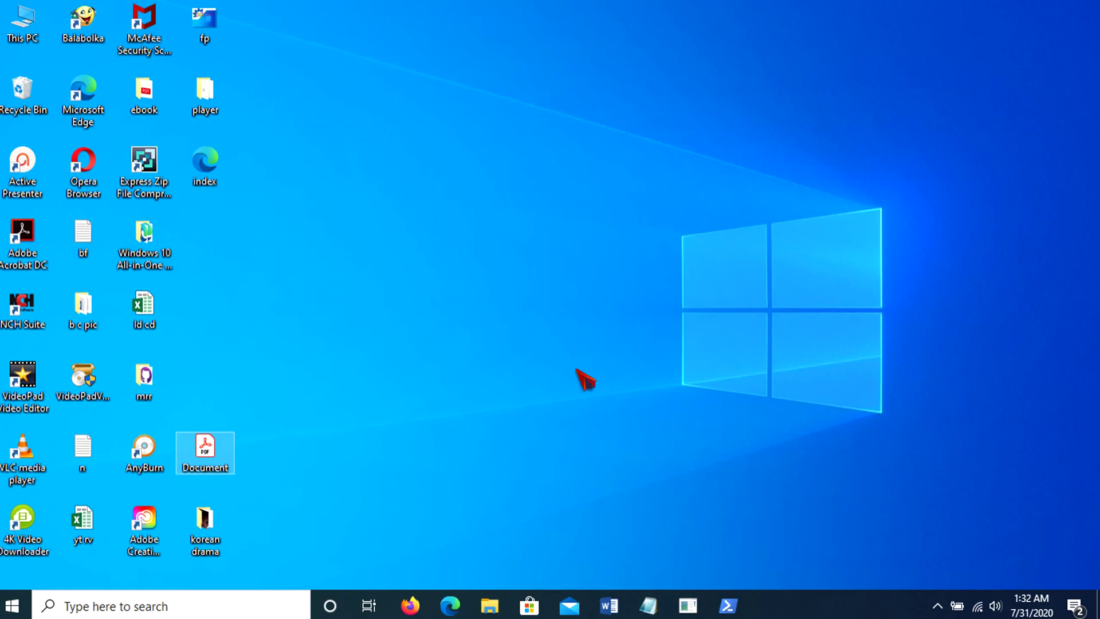
left_click(585, 379)
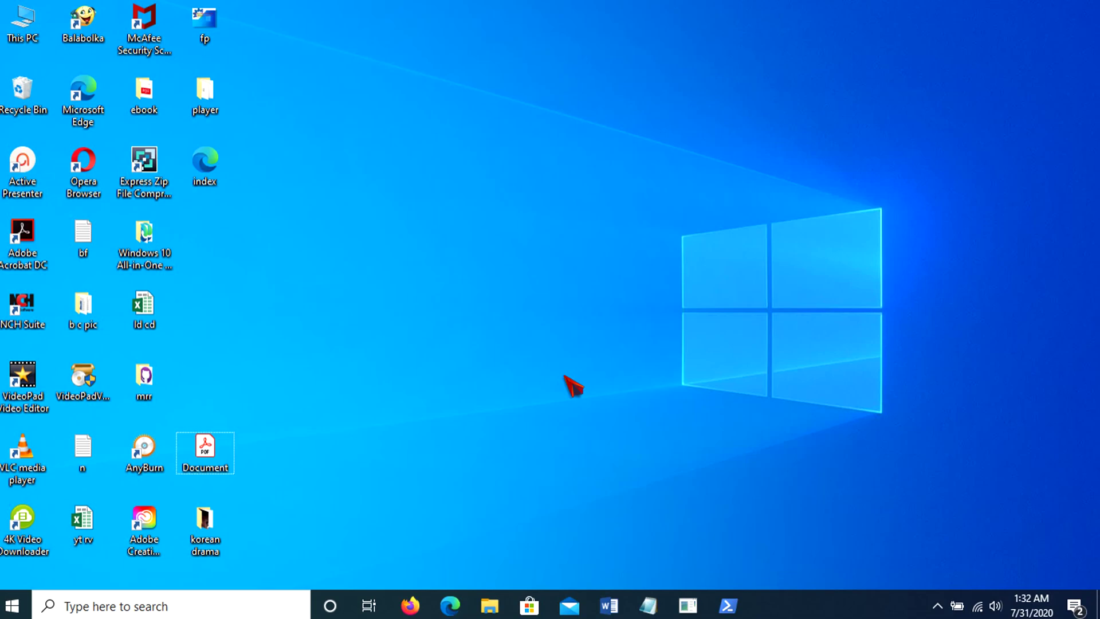